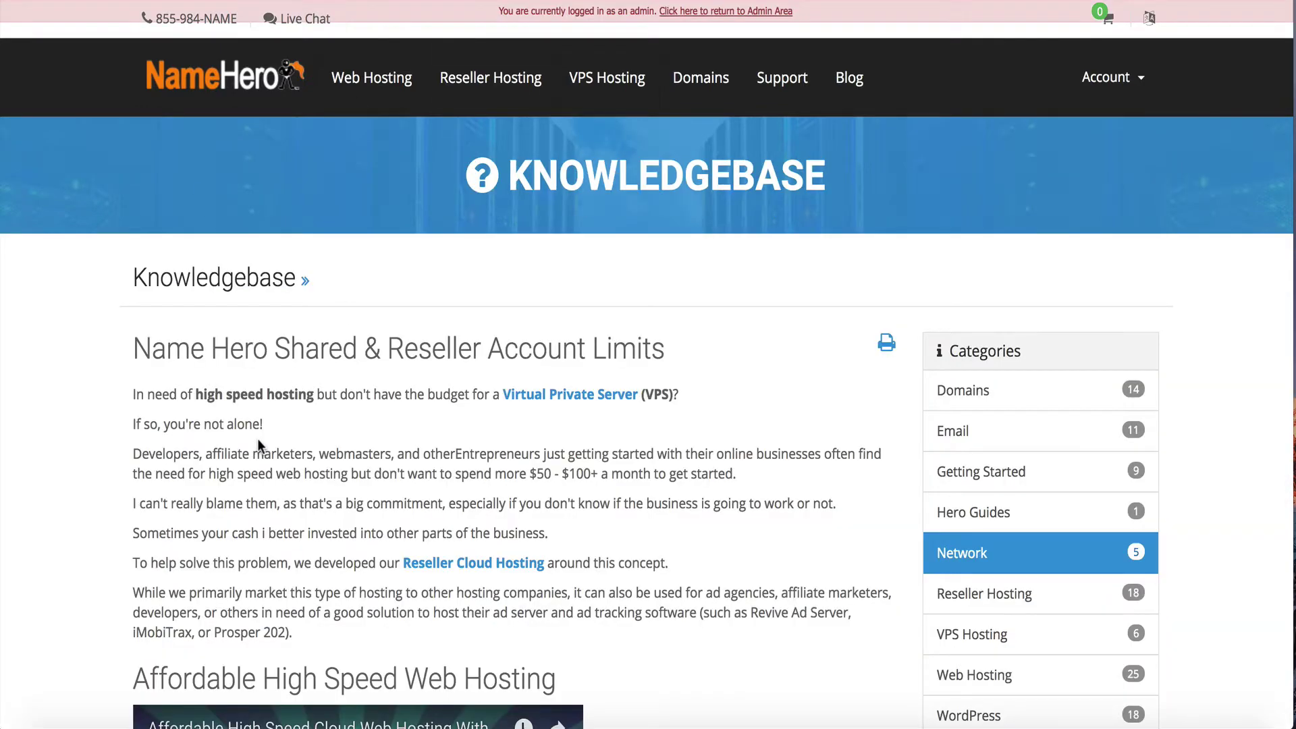
Read through the Shared & Reseller Account Limits article down to its Top Features section.
scroll(257, 439, "down", 5)
scroll(257, 438, "down", 10)
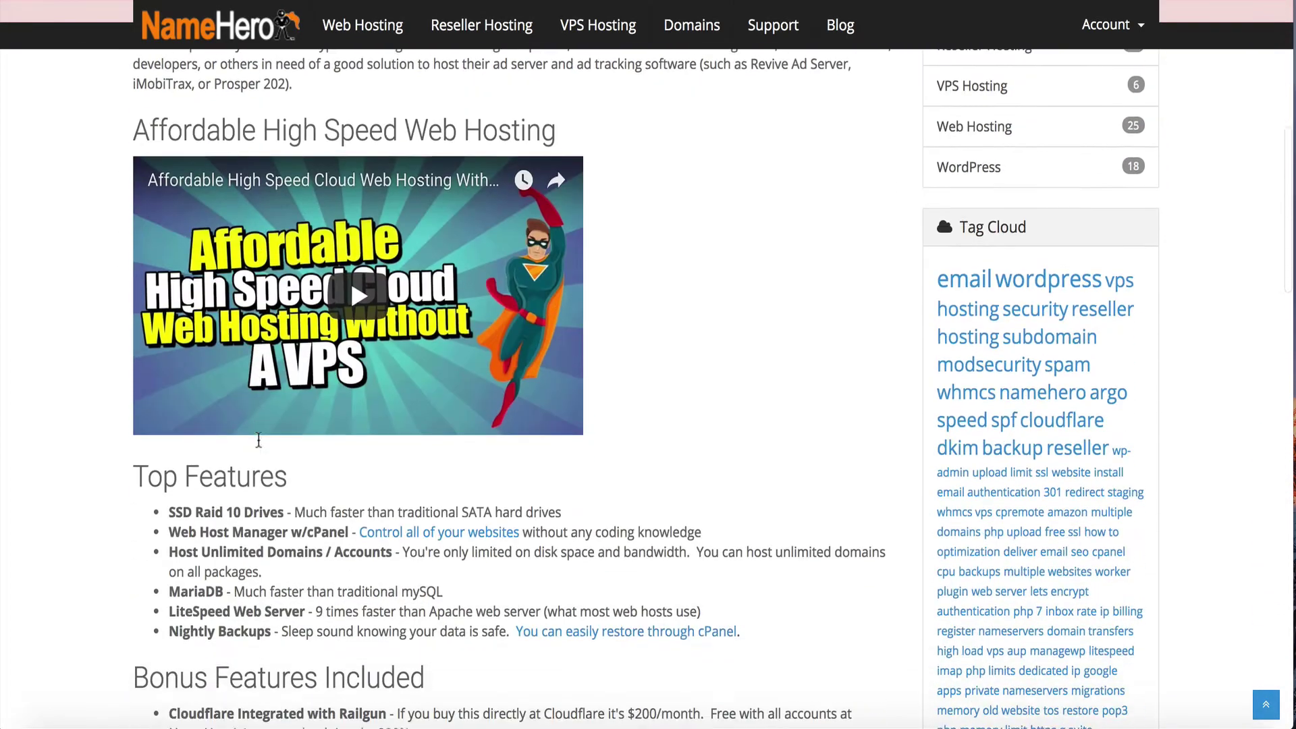
scroll(259, 437, "down", 2)
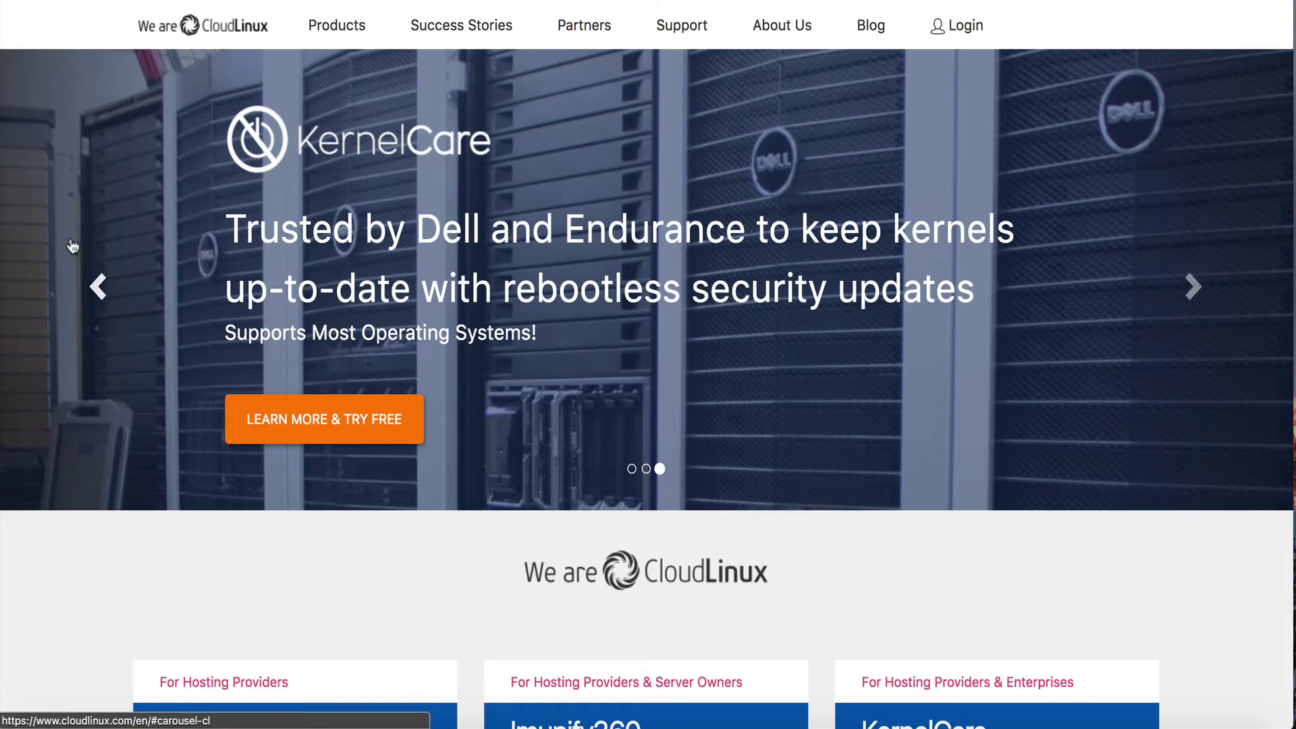
On the CloudLinux website, open the CloudLinux OS product page, examine its expected results, and minimize the sales chat.
scroll(180, 429, "down", 5)
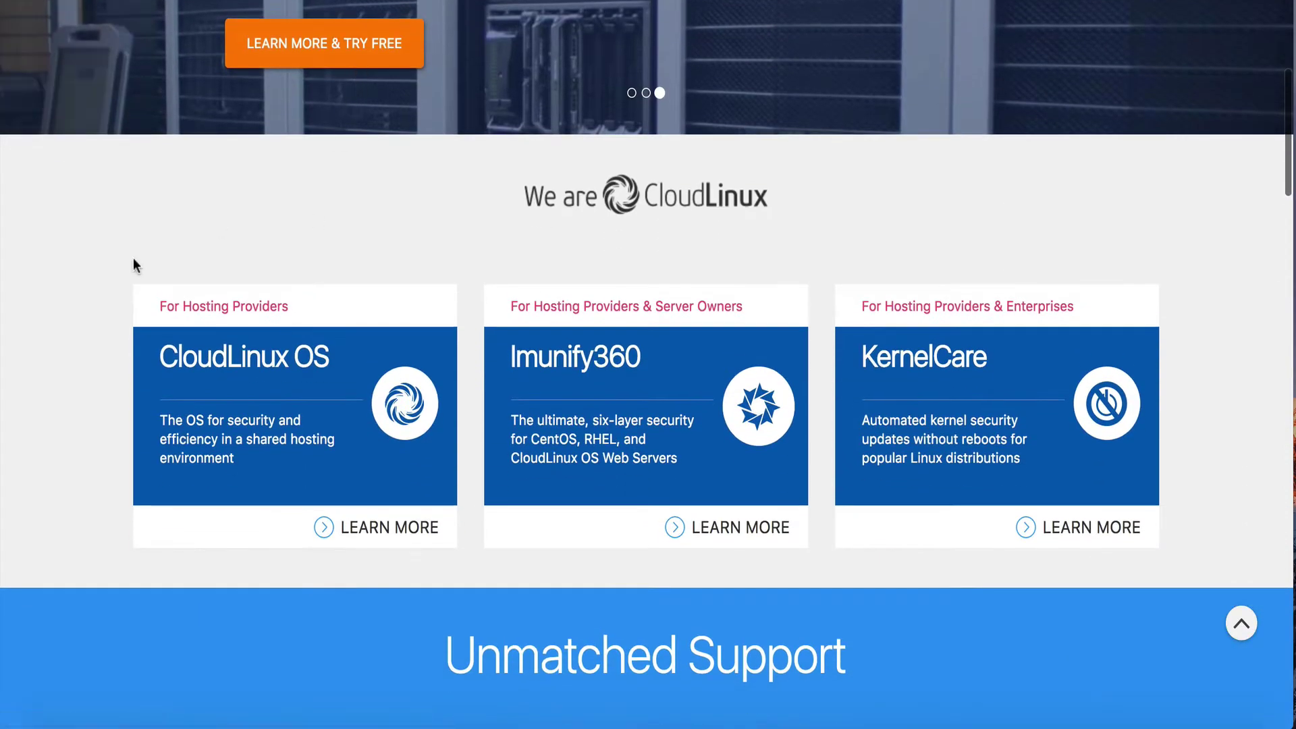
left_click(277, 401)
scroll(277, 402, "down", 10)
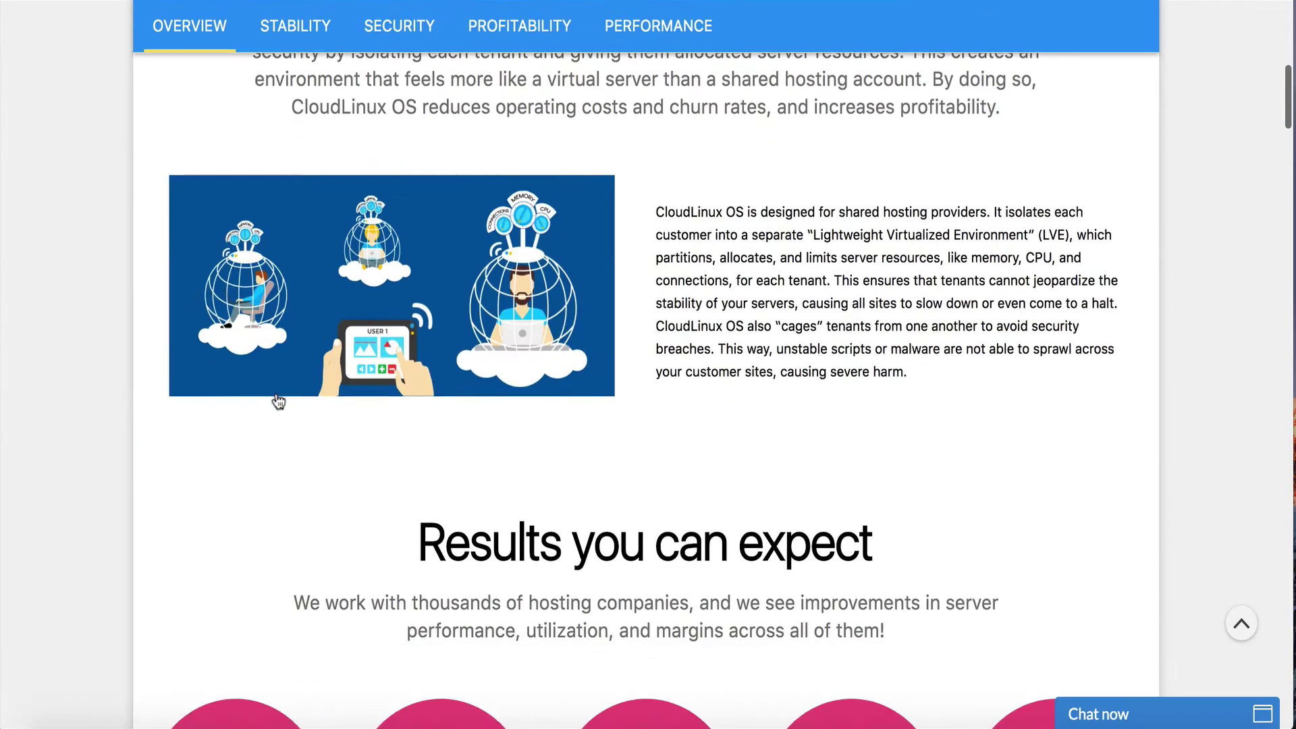
scroll(278, 401, "down", 5)
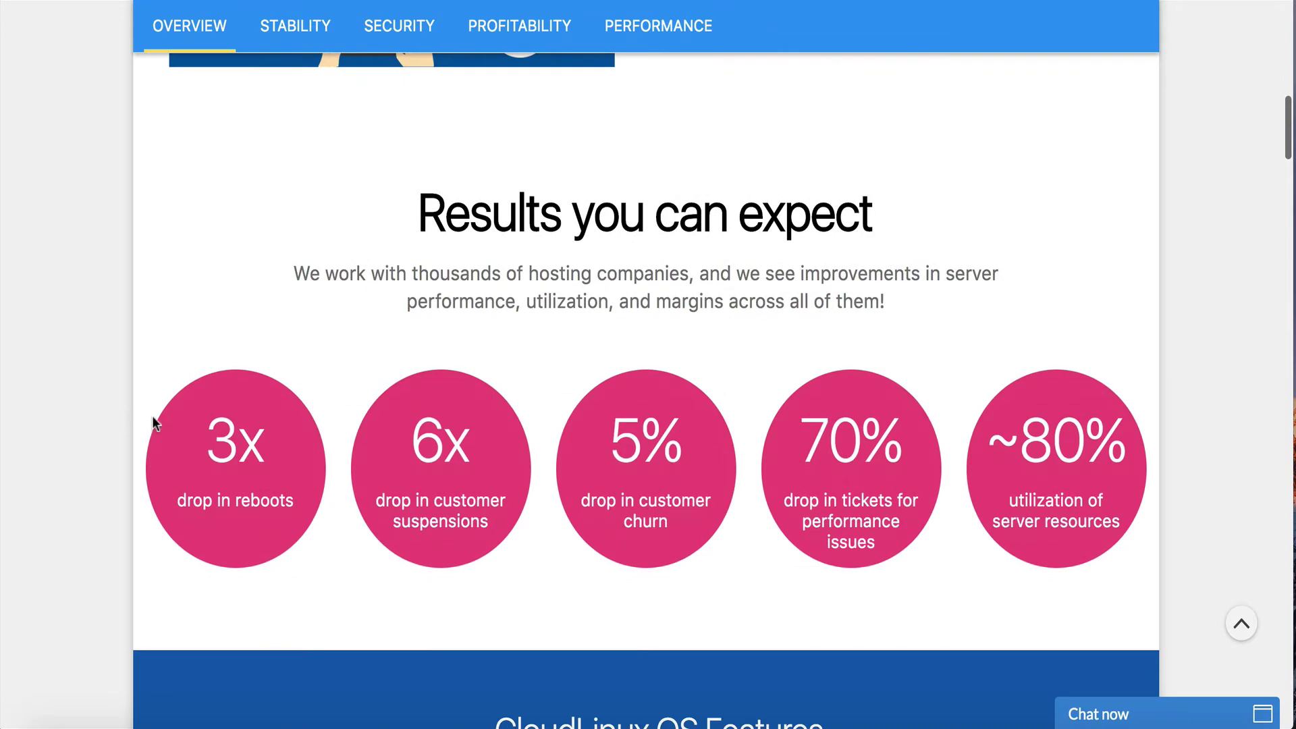
scroll(152, 415, "down", 1)
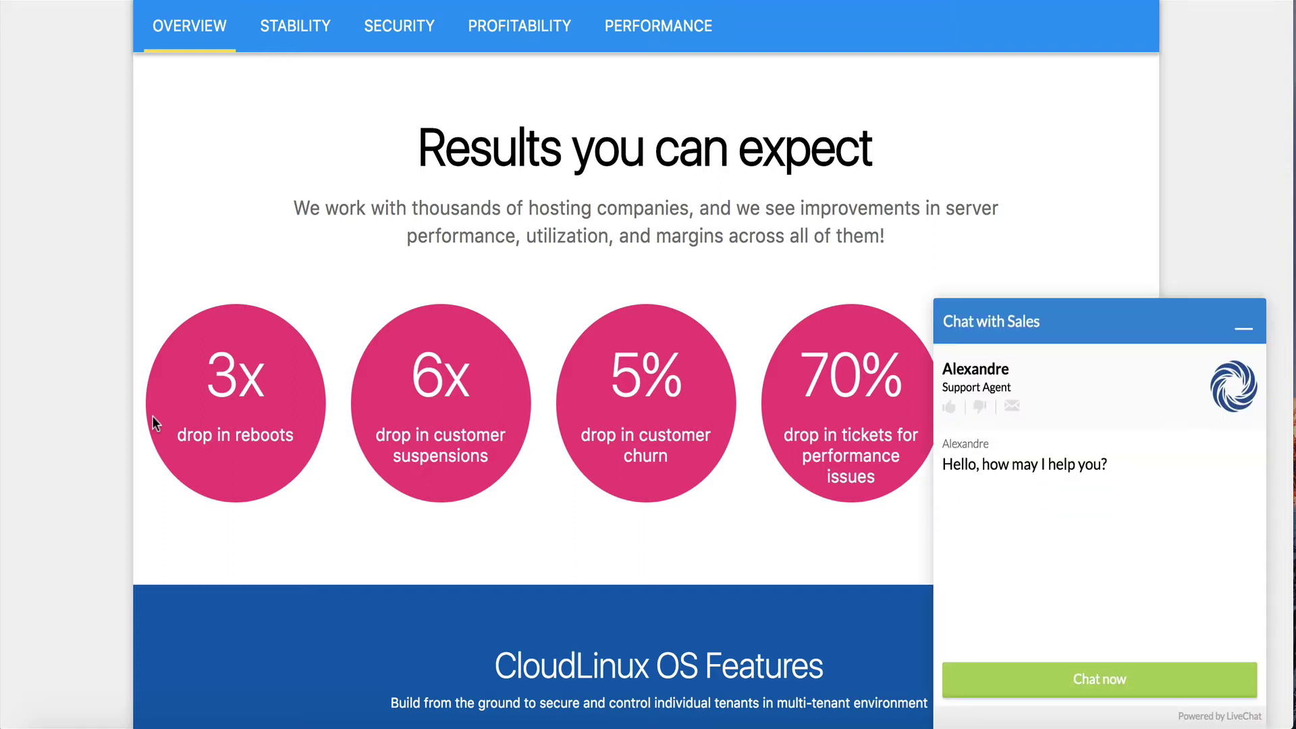
left_click(1243, 328)
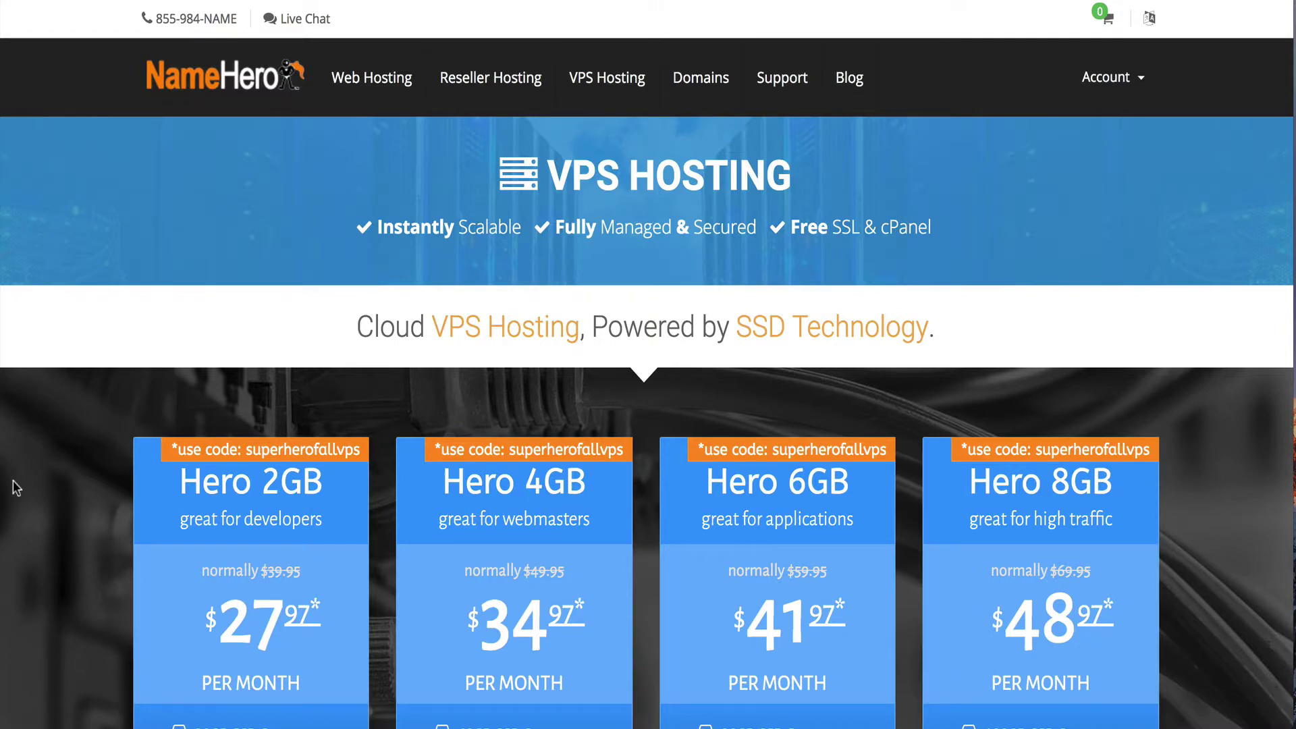
Compare the NameHero VPS hosting plans and order the Hero 8GB plan.
scroll(232, 499, "down", 5)
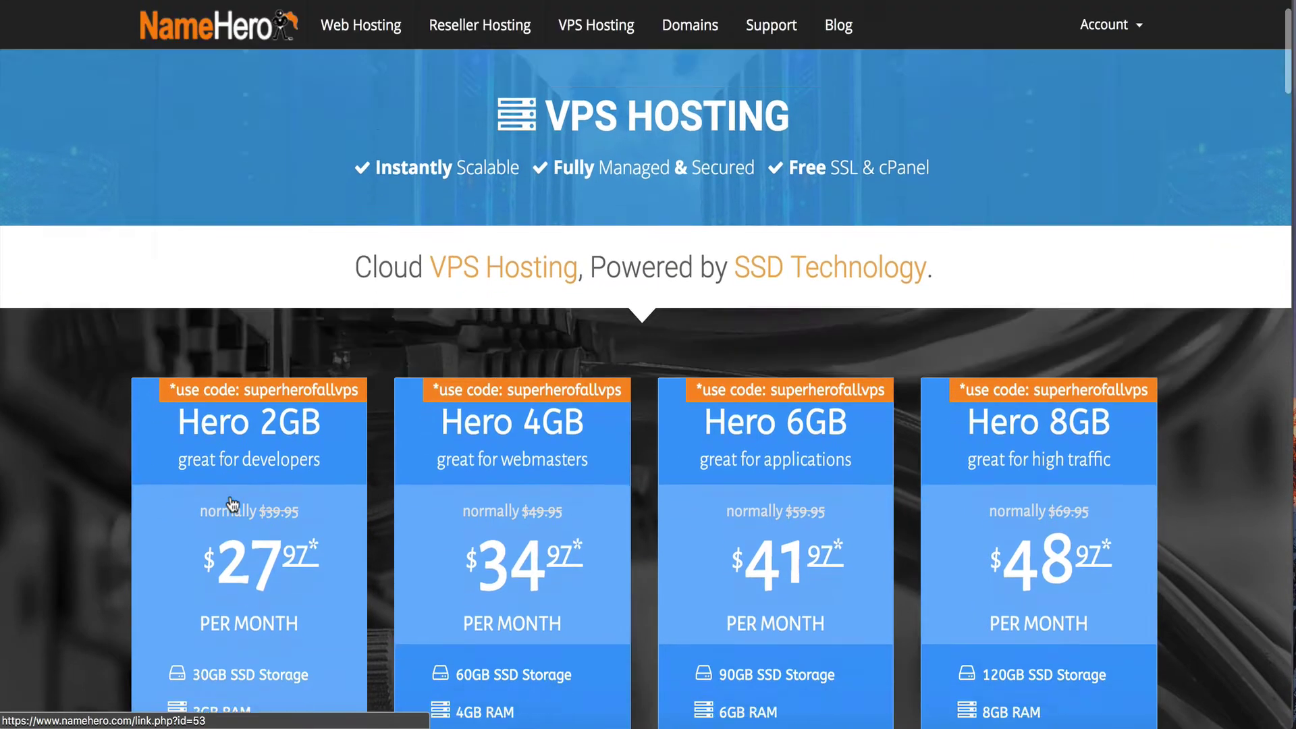
scroll(232, 502, "down", 1)
scroll(231, 503, "up", 1)
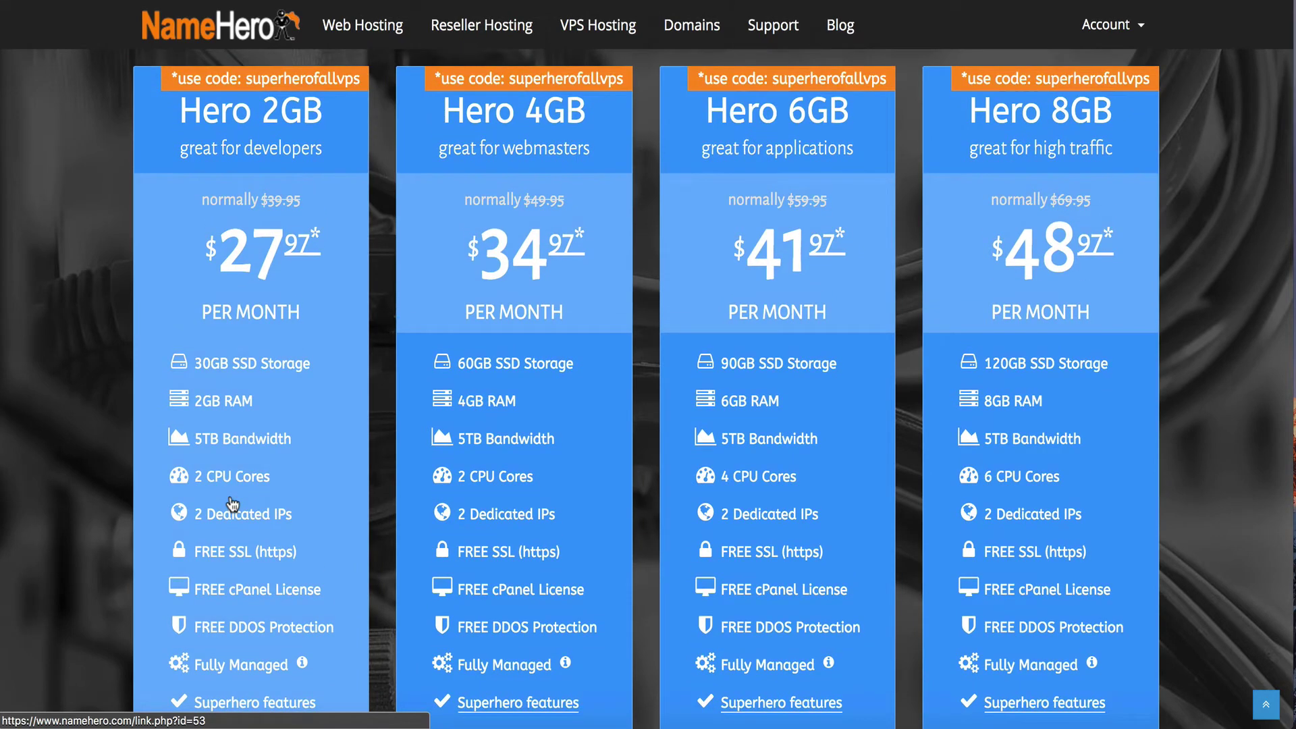
scroll(231, 503, "down", 1)
scroll(232, 503, "up", 1)
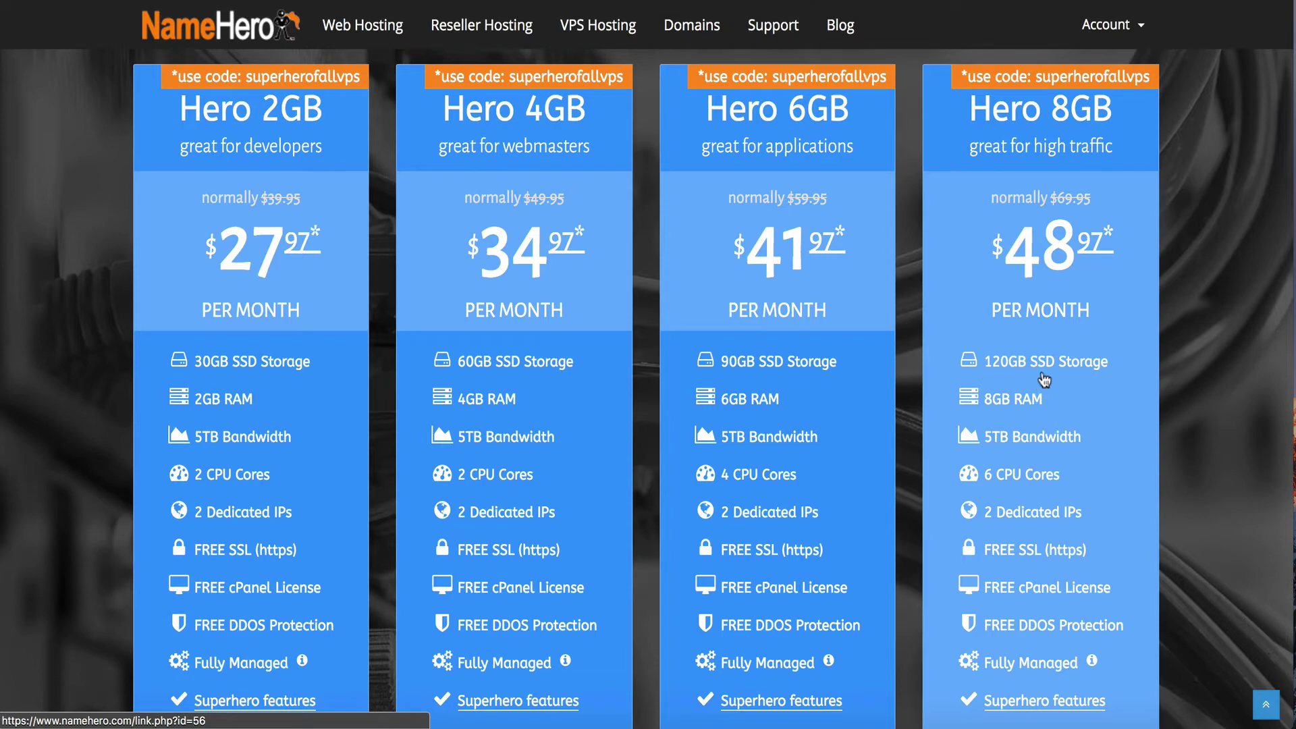
left_click(1092, 303)
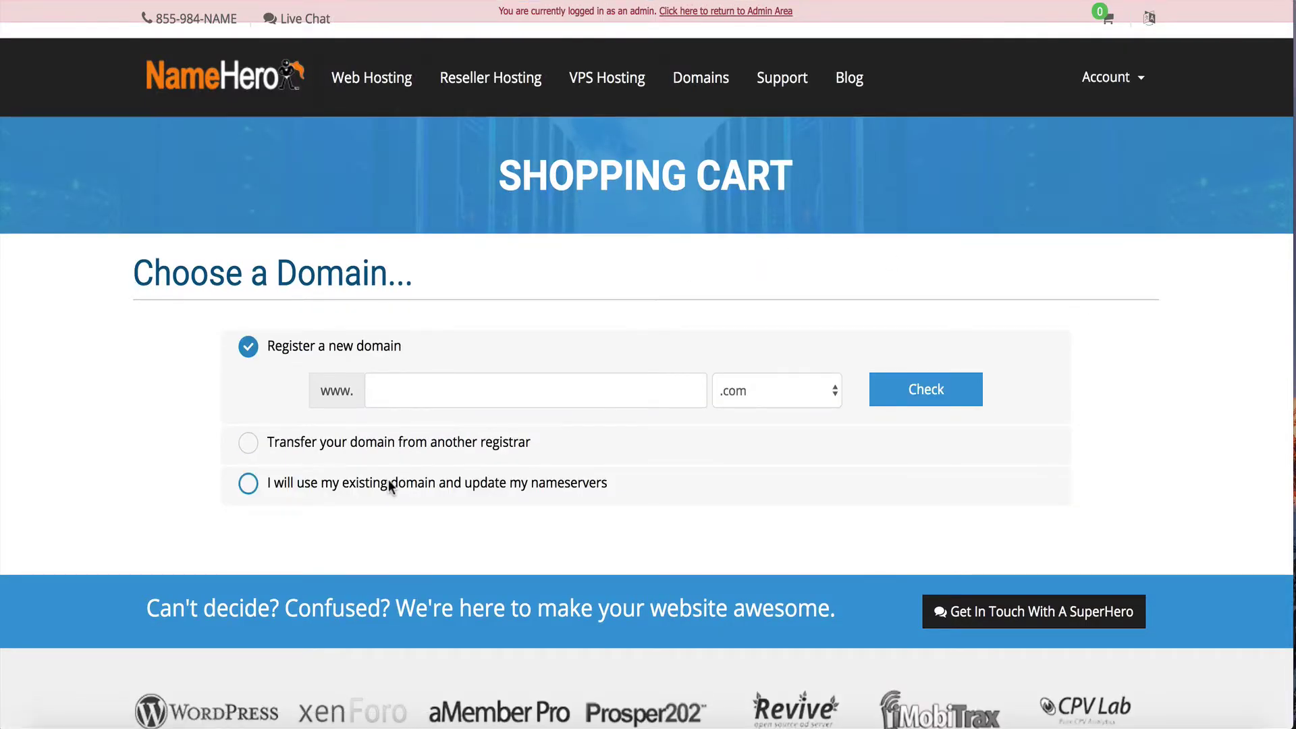
Use the existing domain namehero.org for the VPS order.
left_click(389, 486)
left_click(390, 477)
type("na")
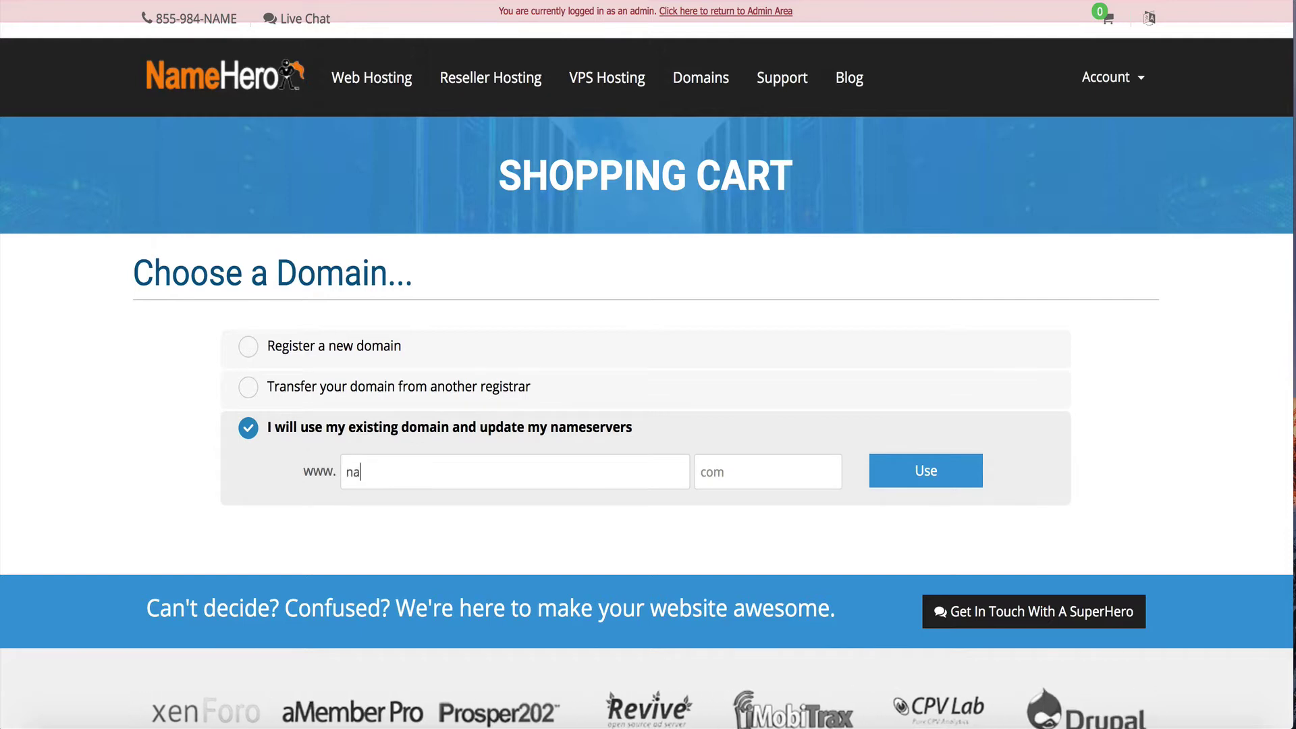
type("mehero")
key("Tab")
type("org")
left_click(892, 482)
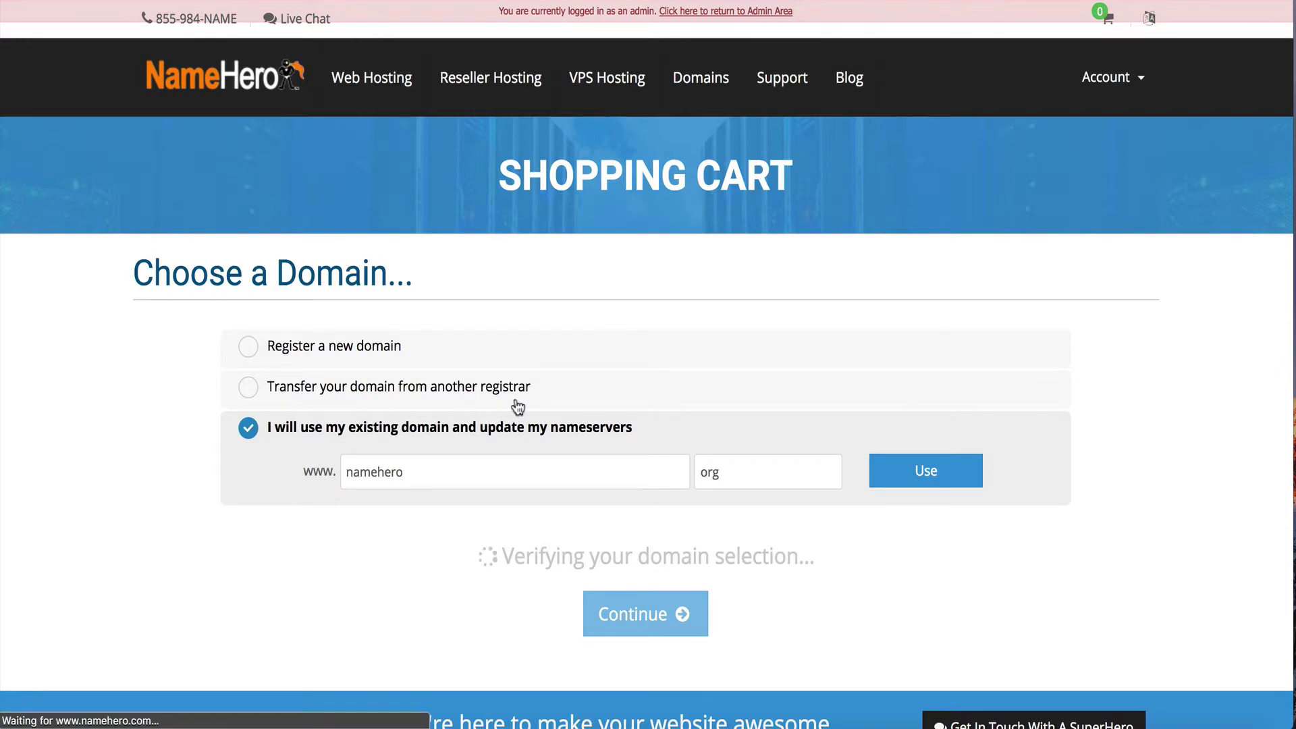
Set the server template to CentOS 6 64-bit cPanel w/CloudLinux in the VPS order's configurable options.
scroll(445, 408, "down", 5)
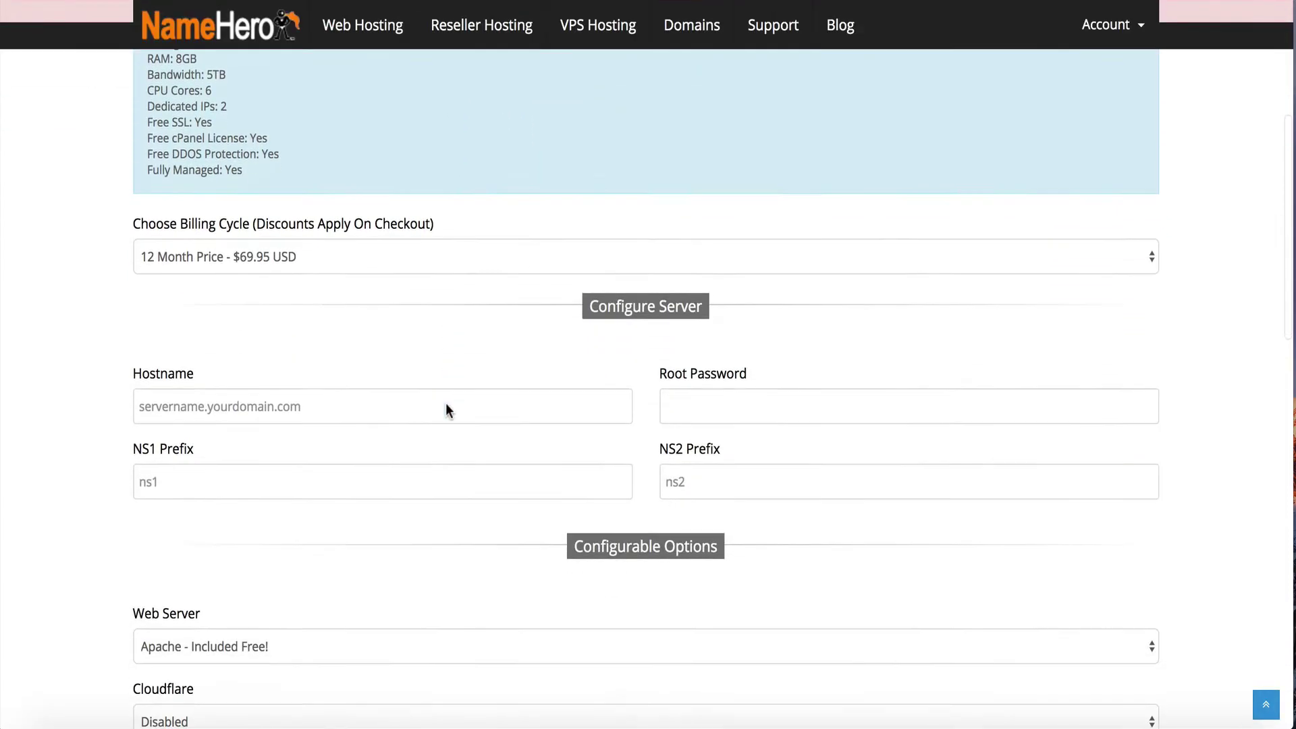
scroll(446, 407, "down", 5)
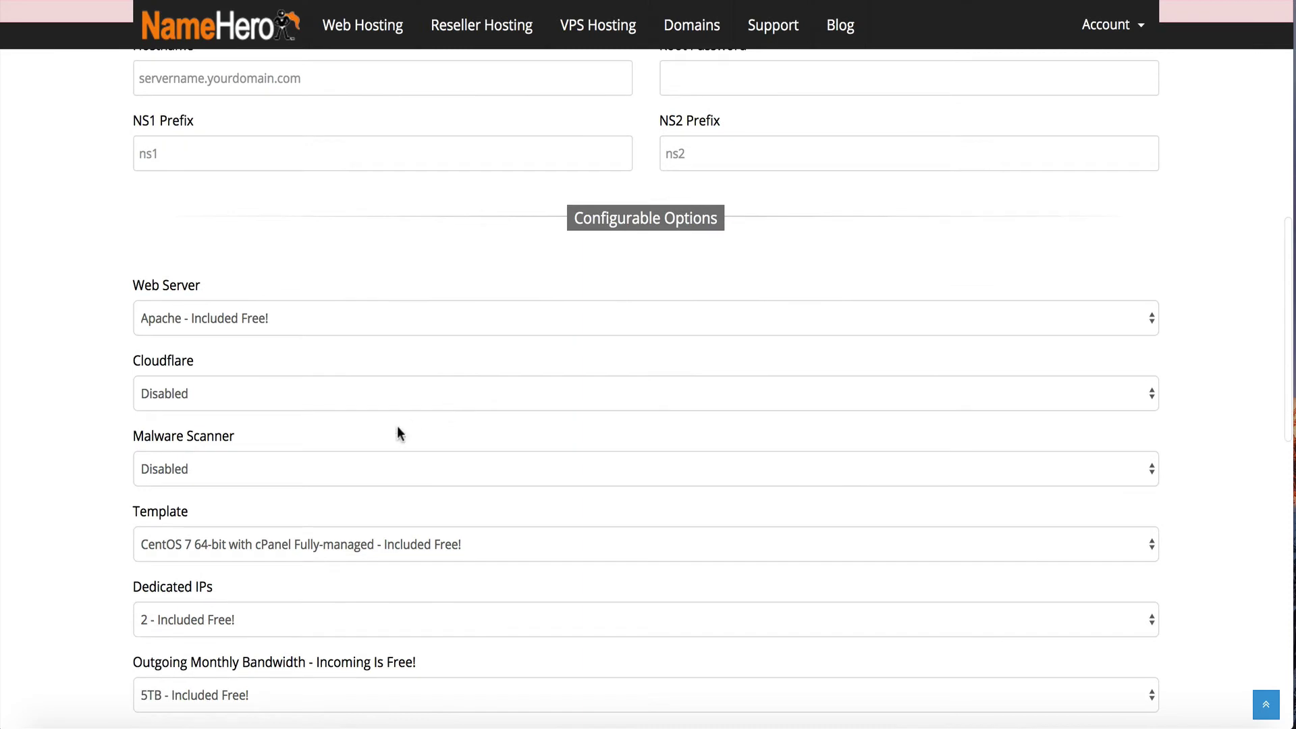
scroll(371, 447, "down", 2)
left_click(361, 467)
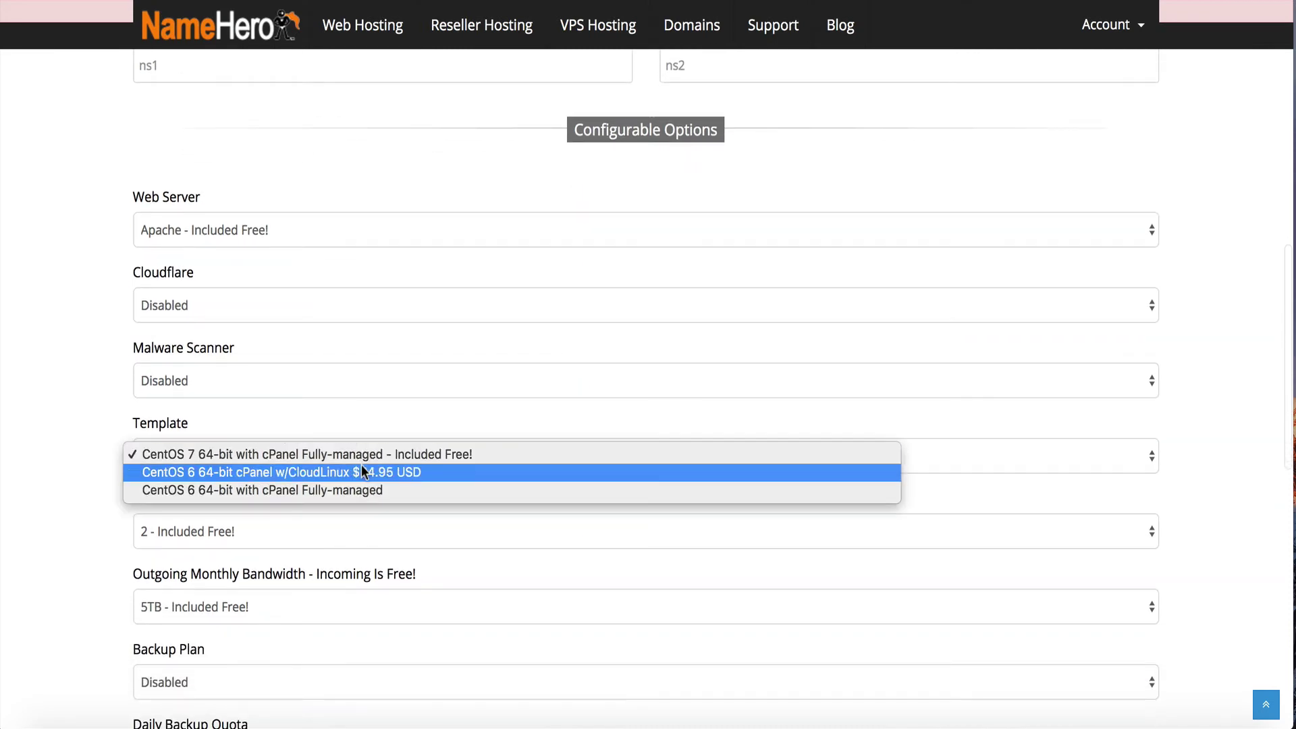
left_click(189, 478)
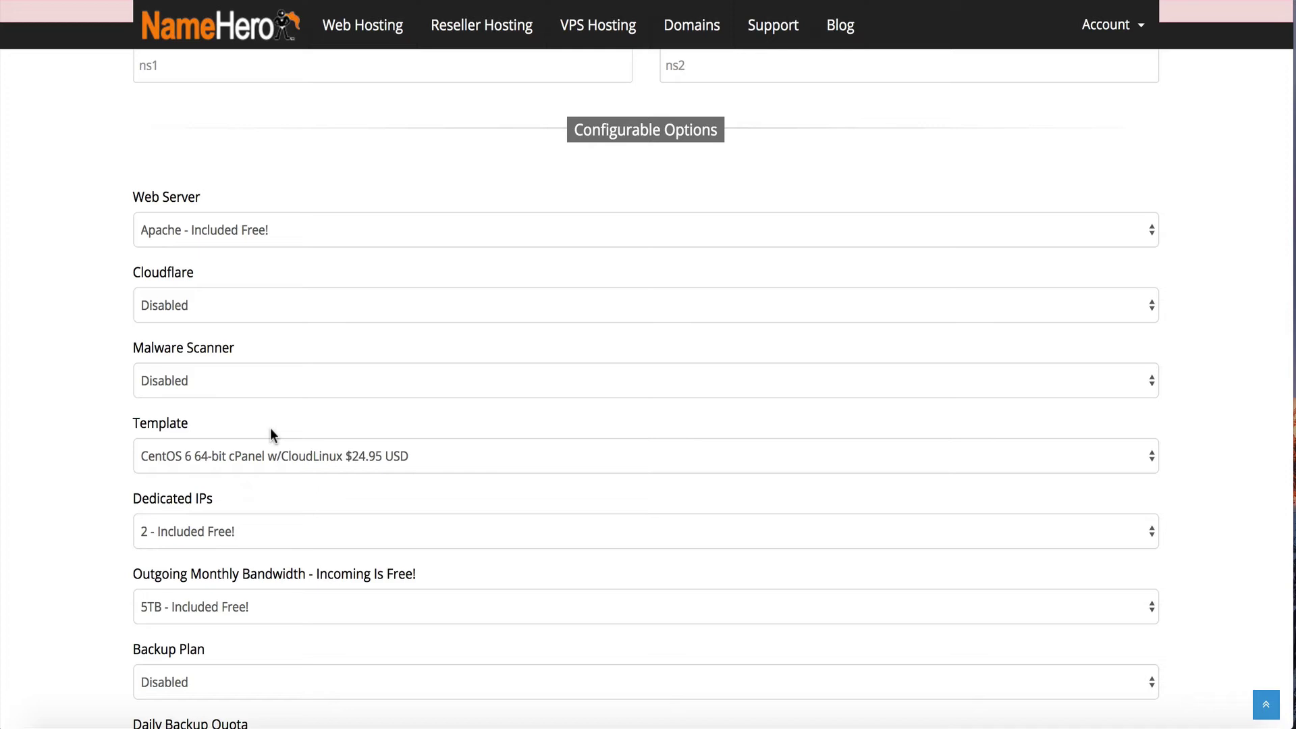
left_click(180, 453)
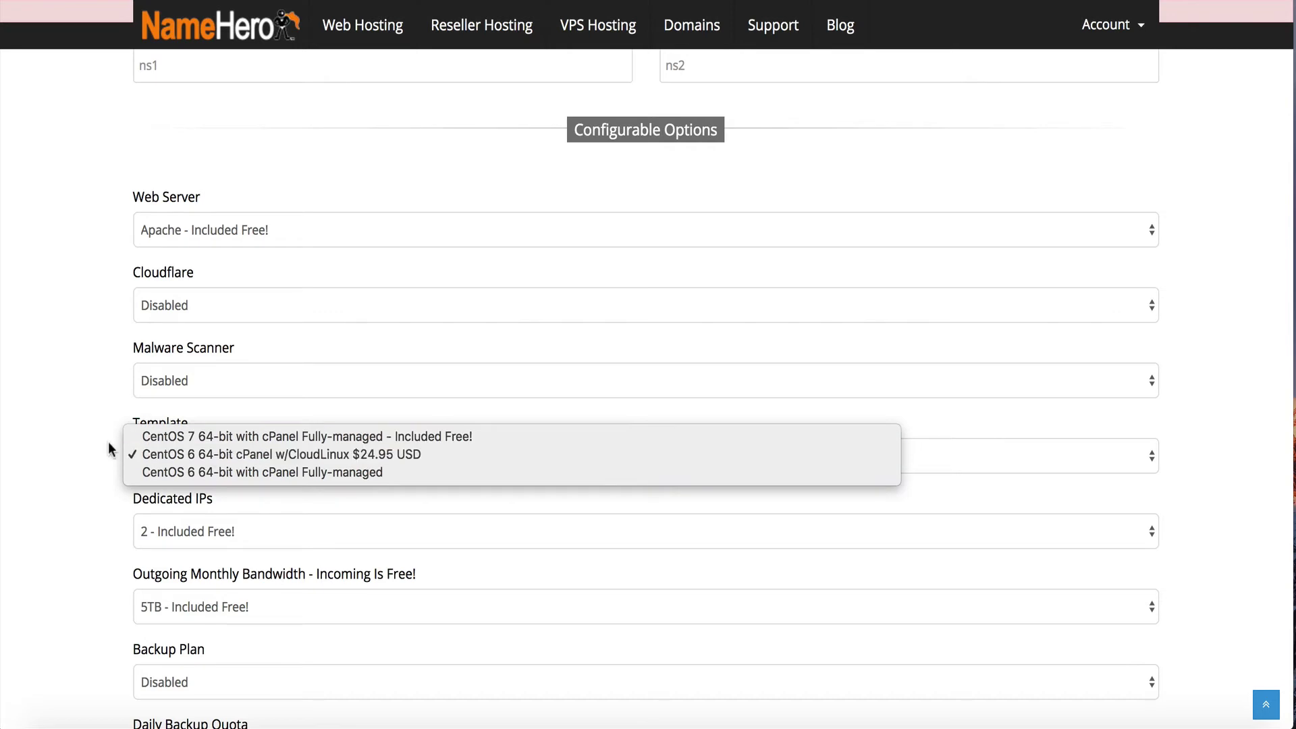
left_click(140, 456)
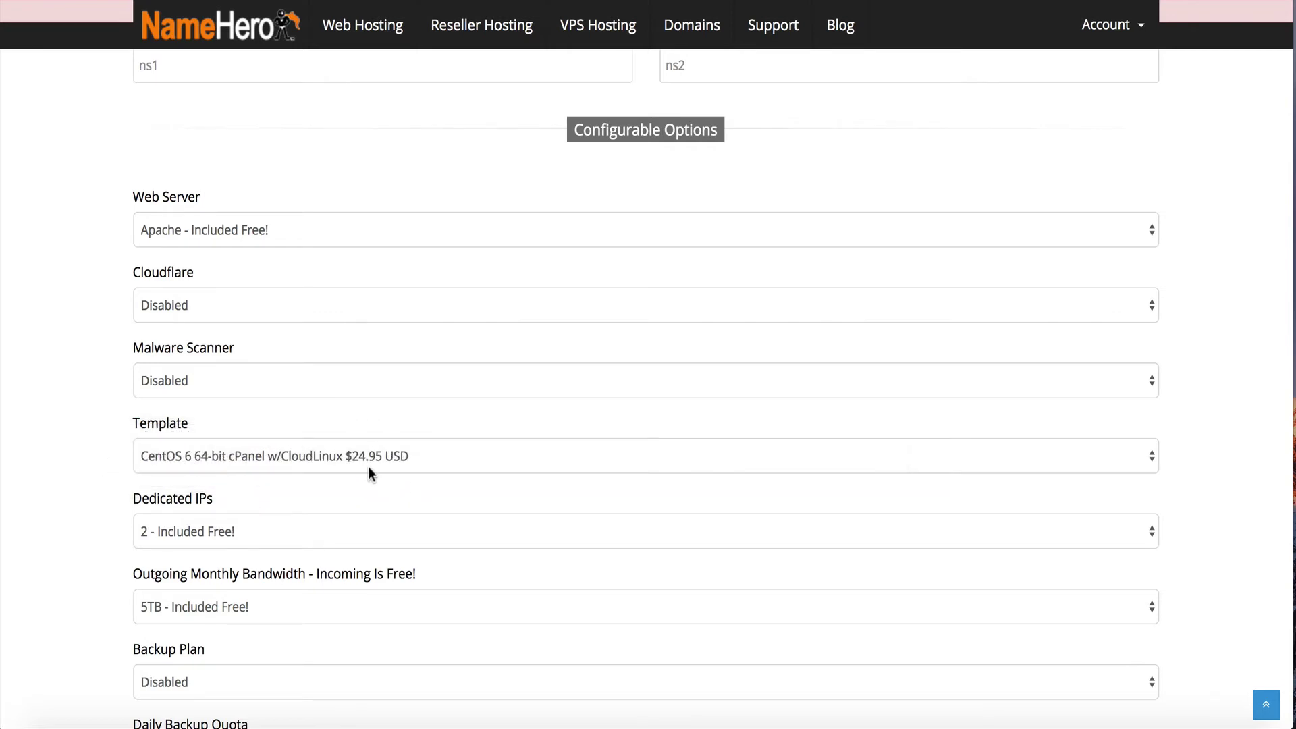
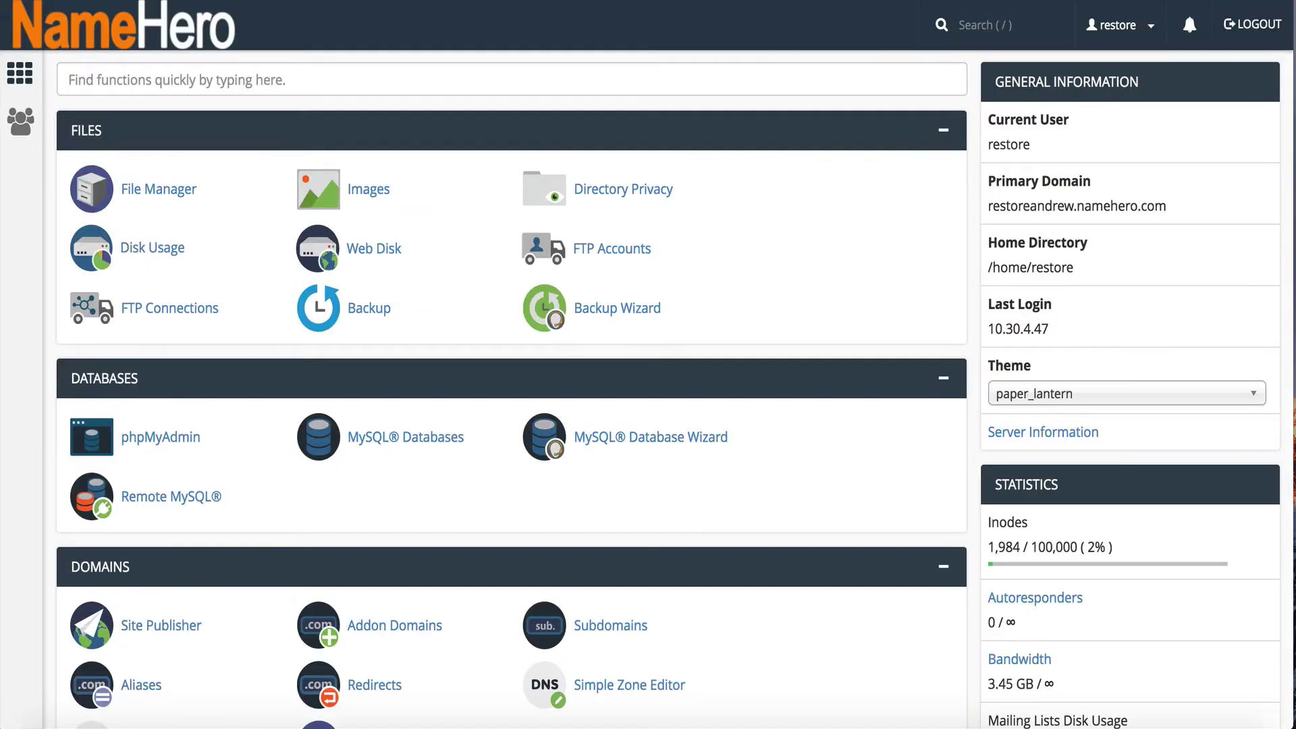
In cPanel, search for "php", open Select PHP Version, and choose version 5.6 to list its extensions.
left_click(194, 72)
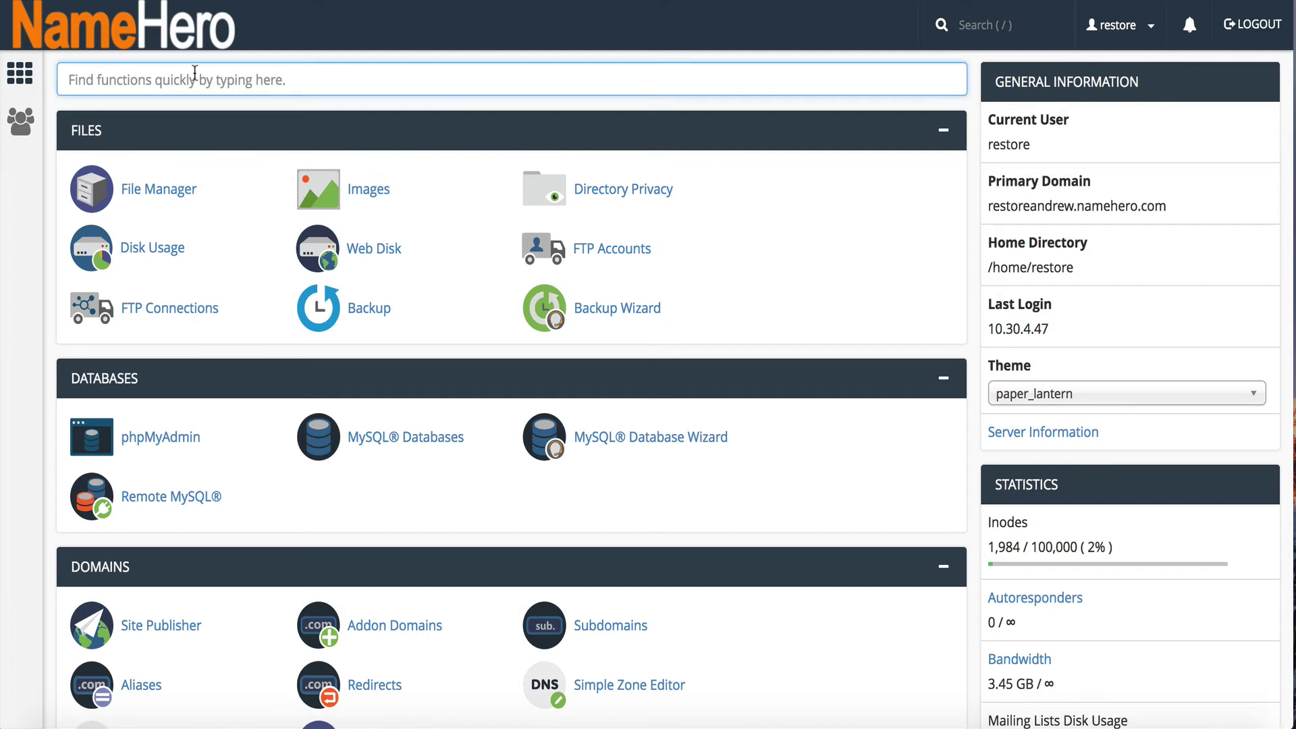
type("php")
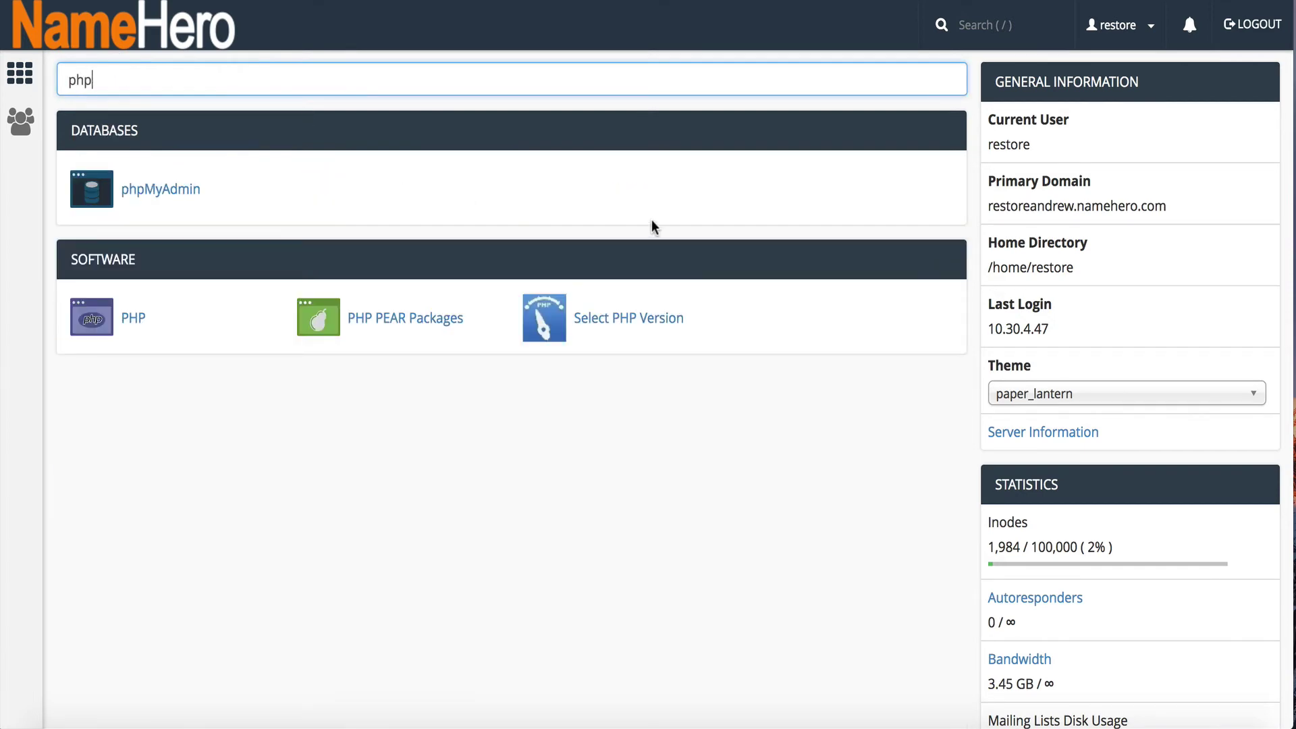
left_click(641, 318)
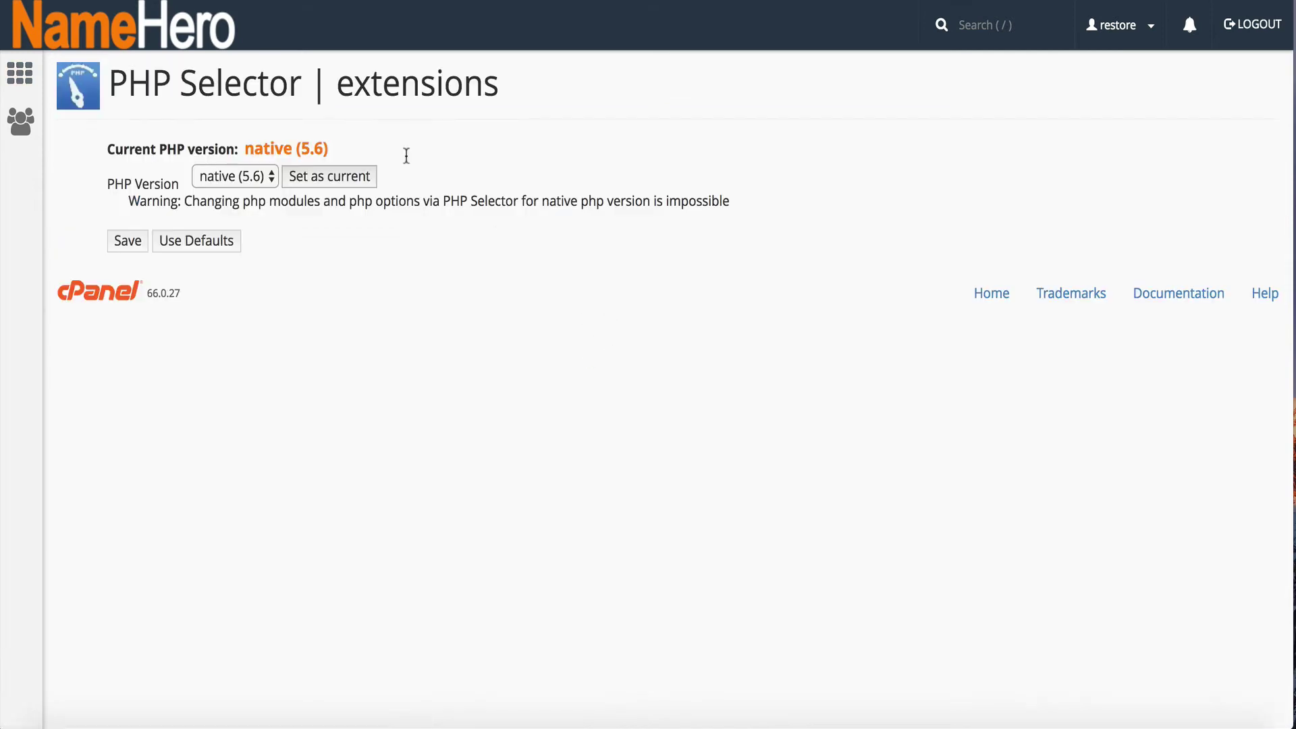
left_click(245, 176)
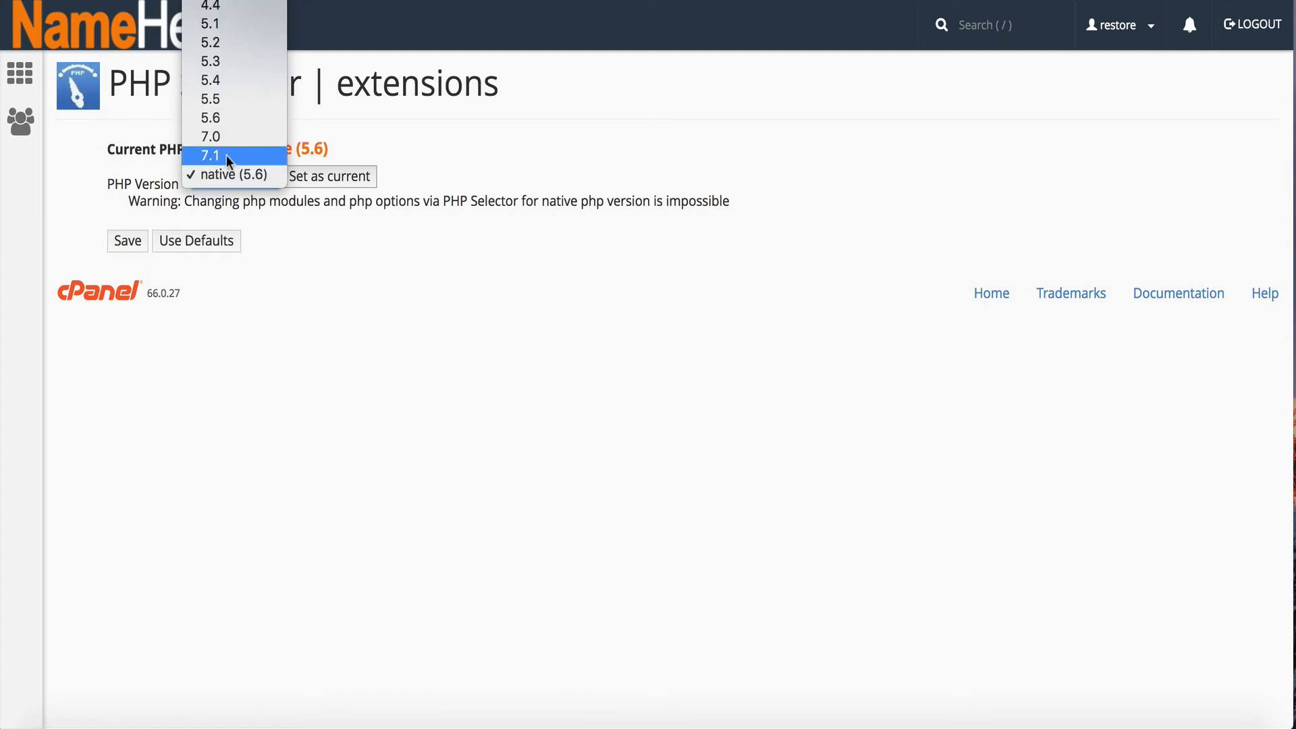
left_click(258, 118)
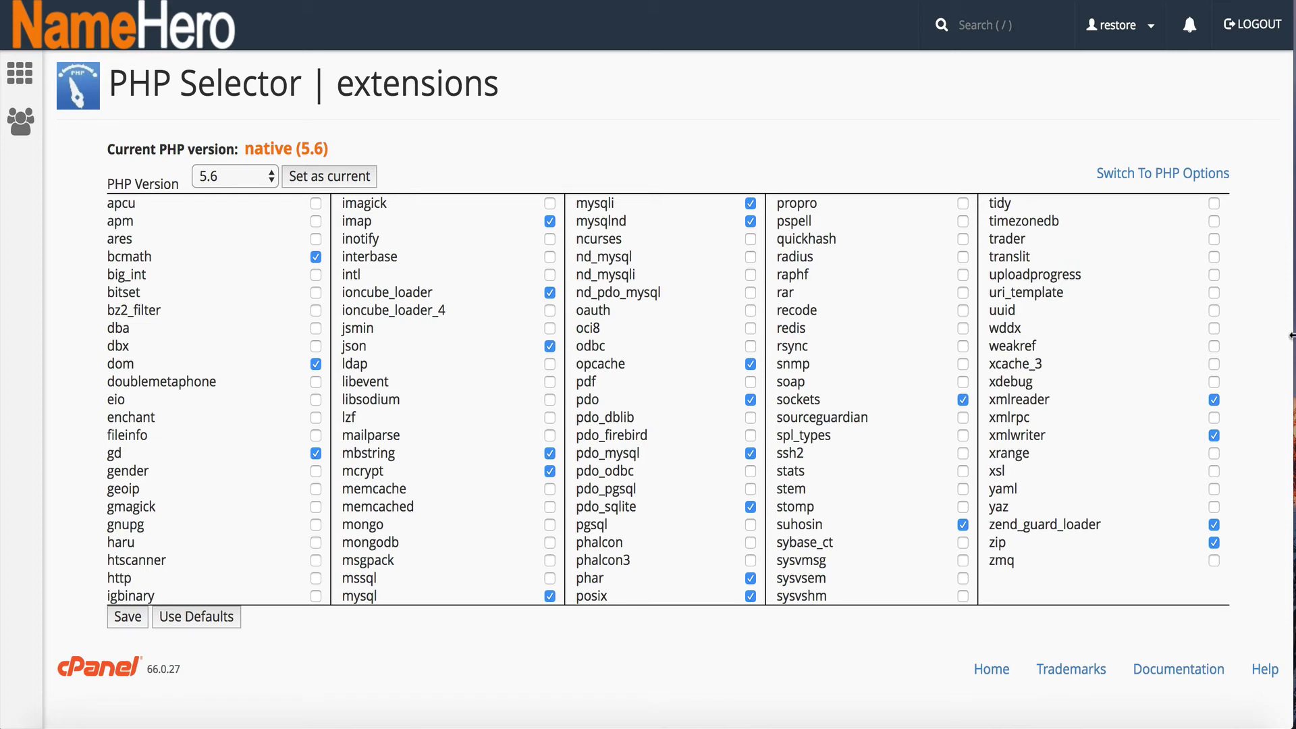
Switch to the PHP options, choose version 5.6, and review its configurable settings.
left_click(1125, 181)
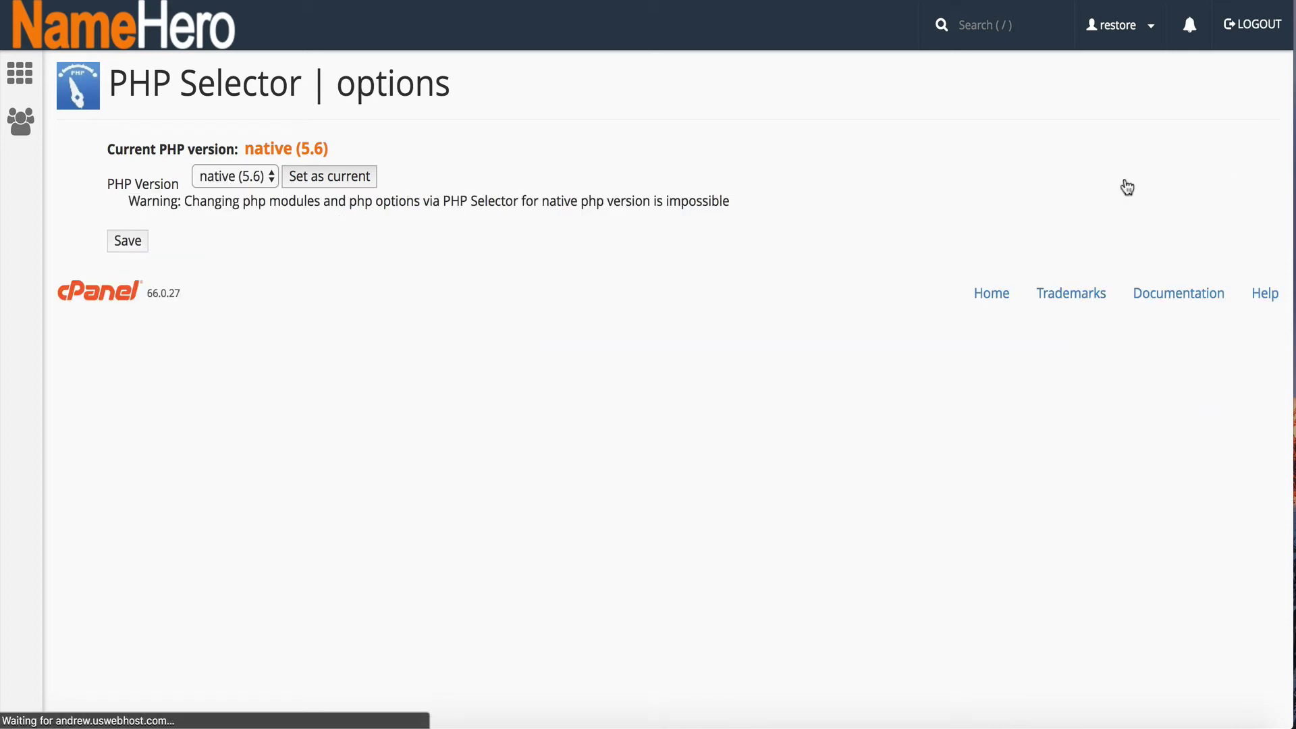
left_click(235, 177)
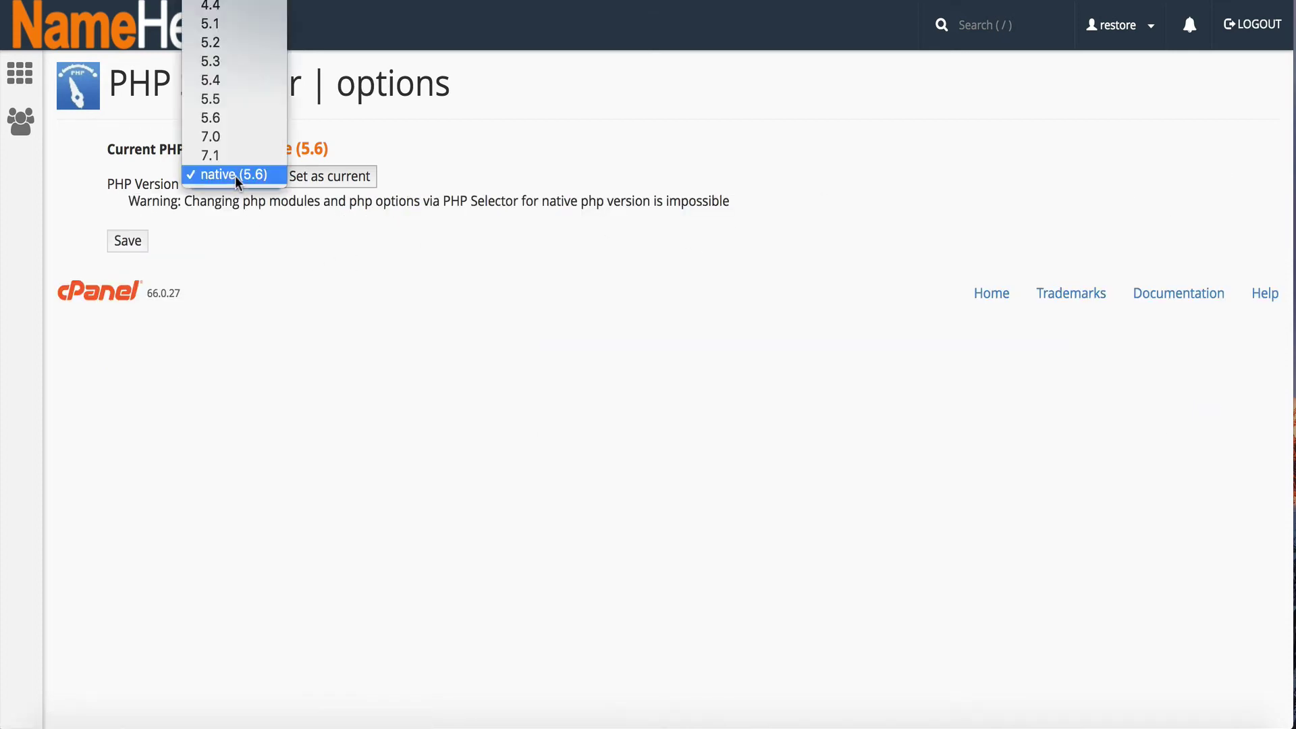
left_click(232, 121)
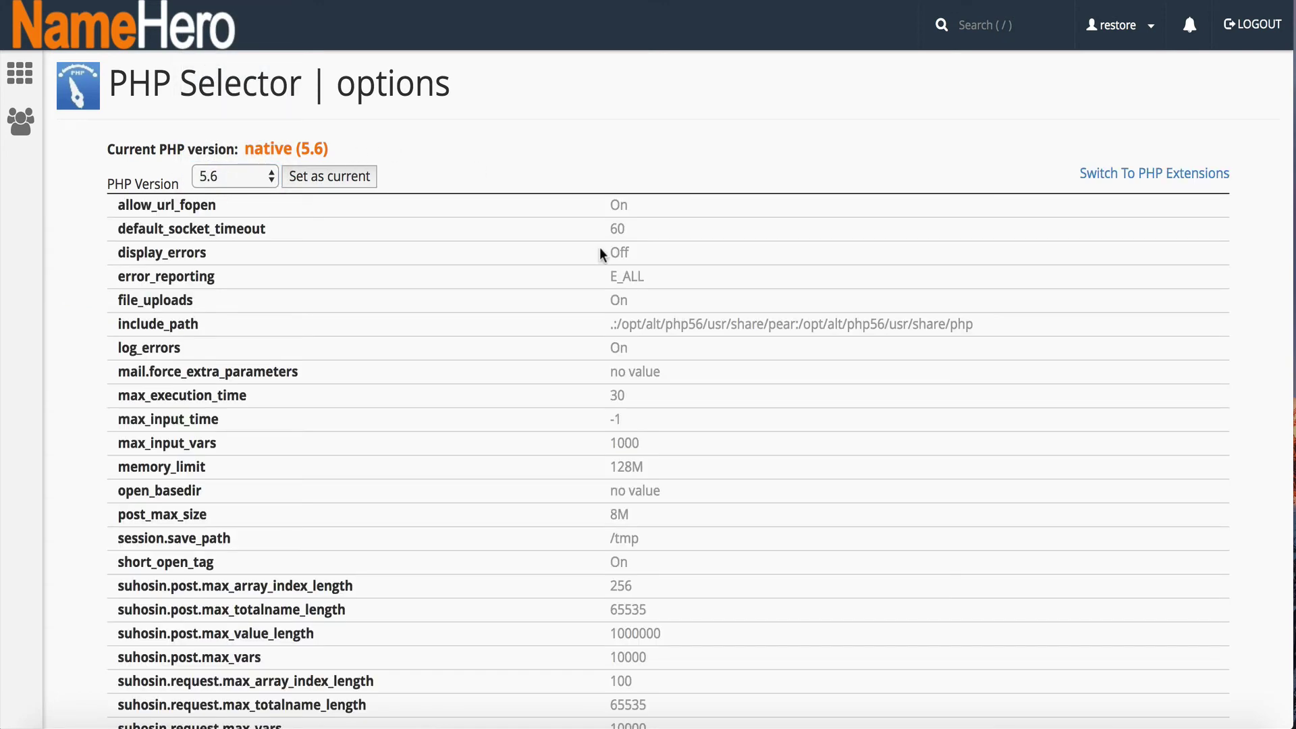
scroll(600, 250, "down", 2)
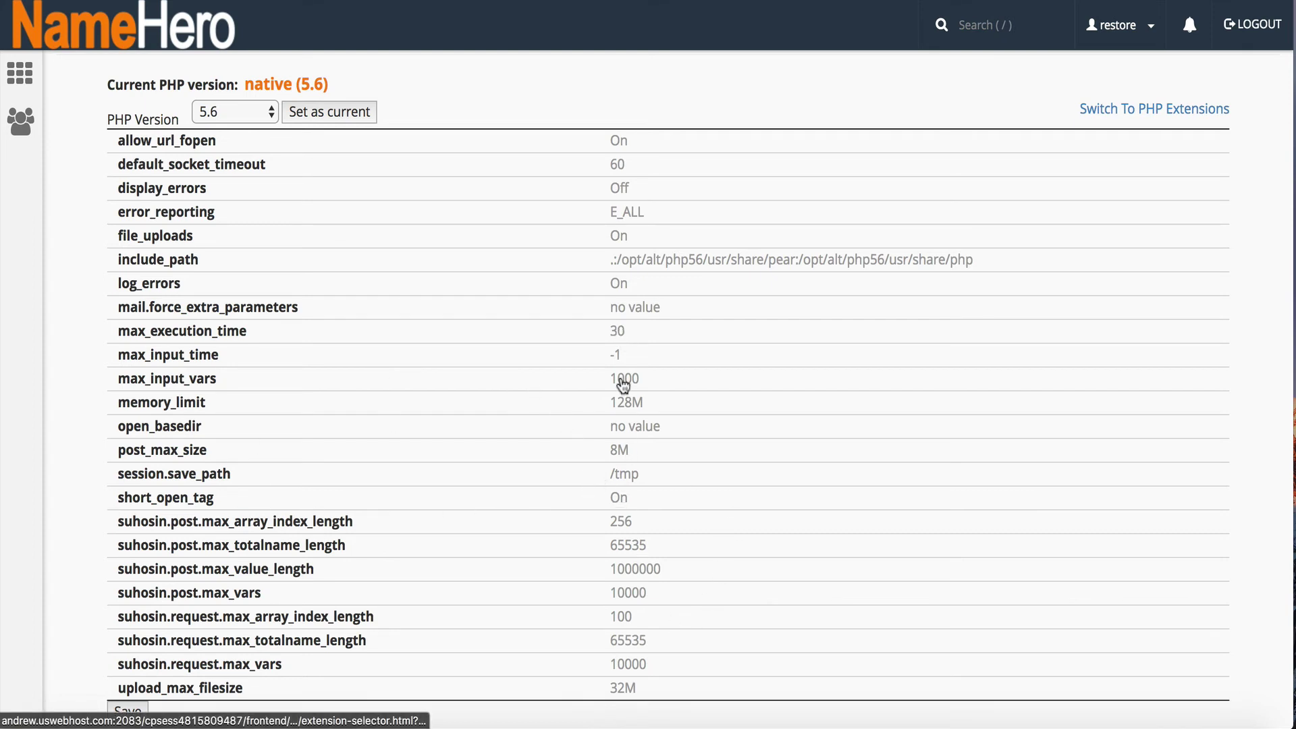
mouse_move(615, 368)
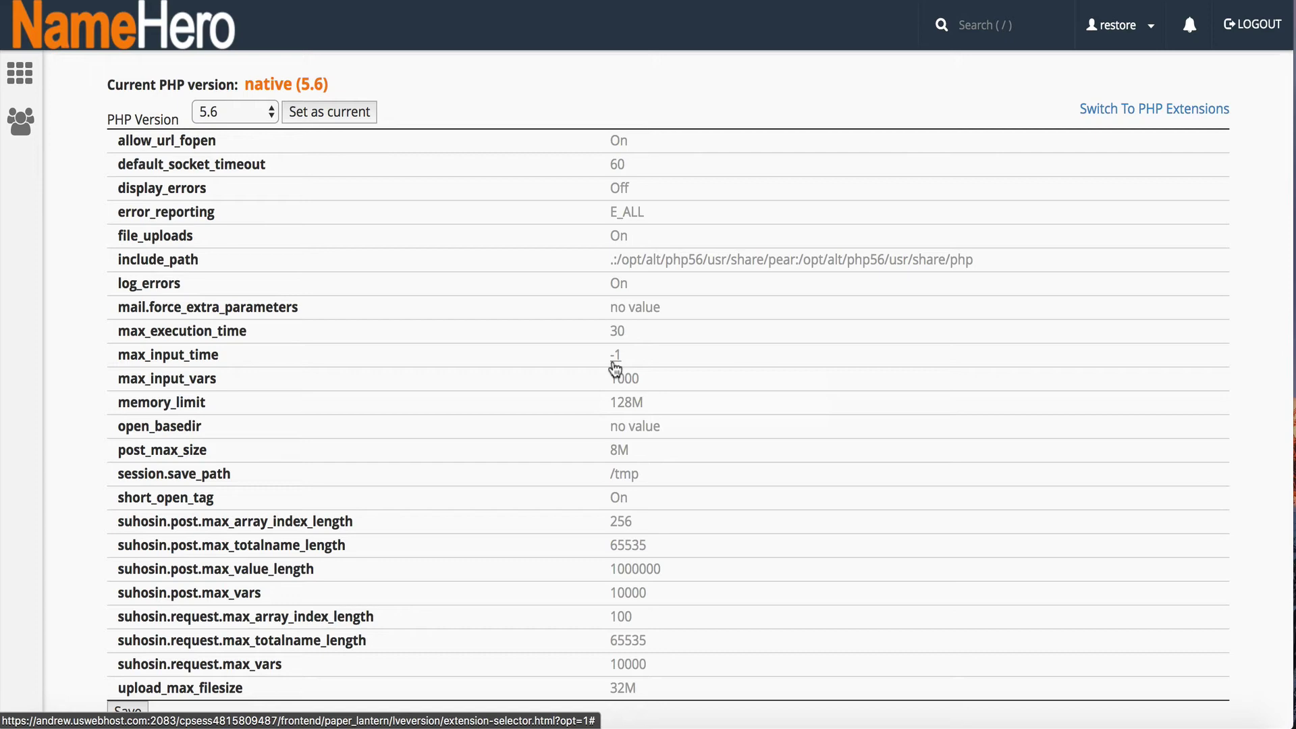
Return to the PHP extensions view and select a PHP version from the available versions.
left_click(1128, 109)
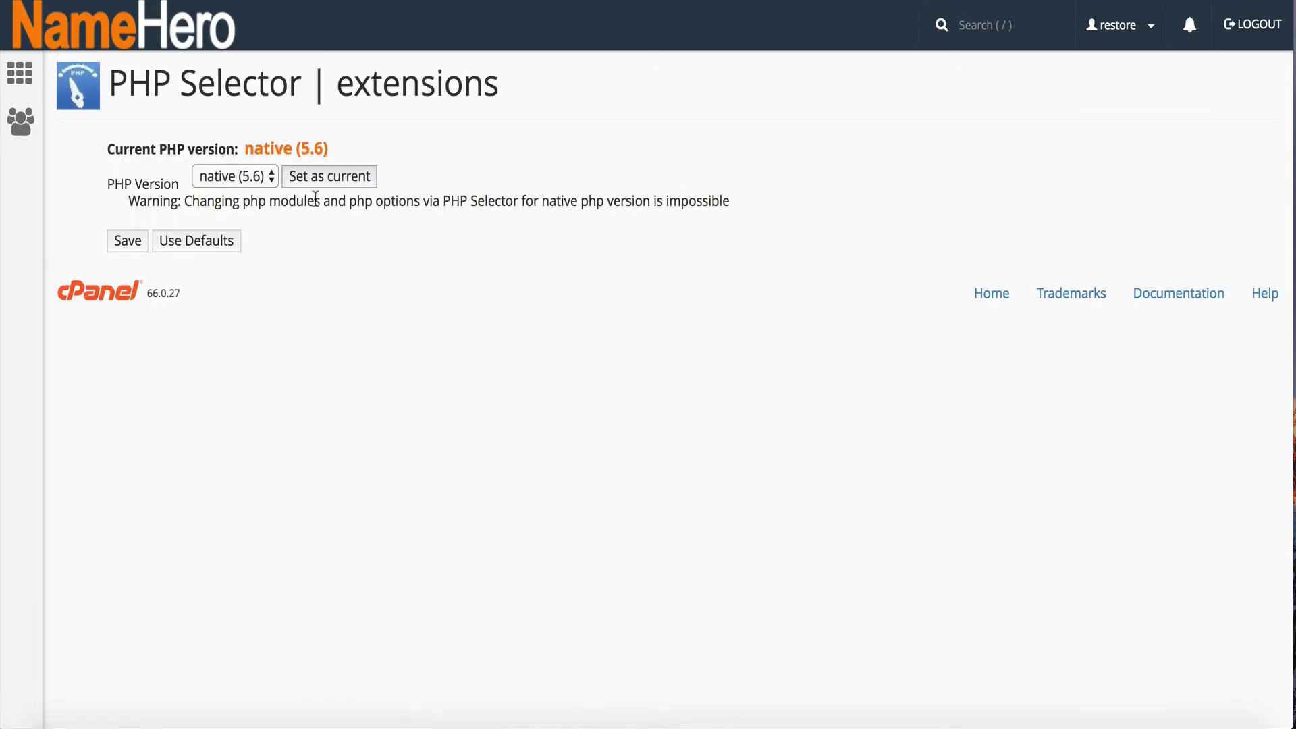
left_click(244, 173)
left_click(241, 110)
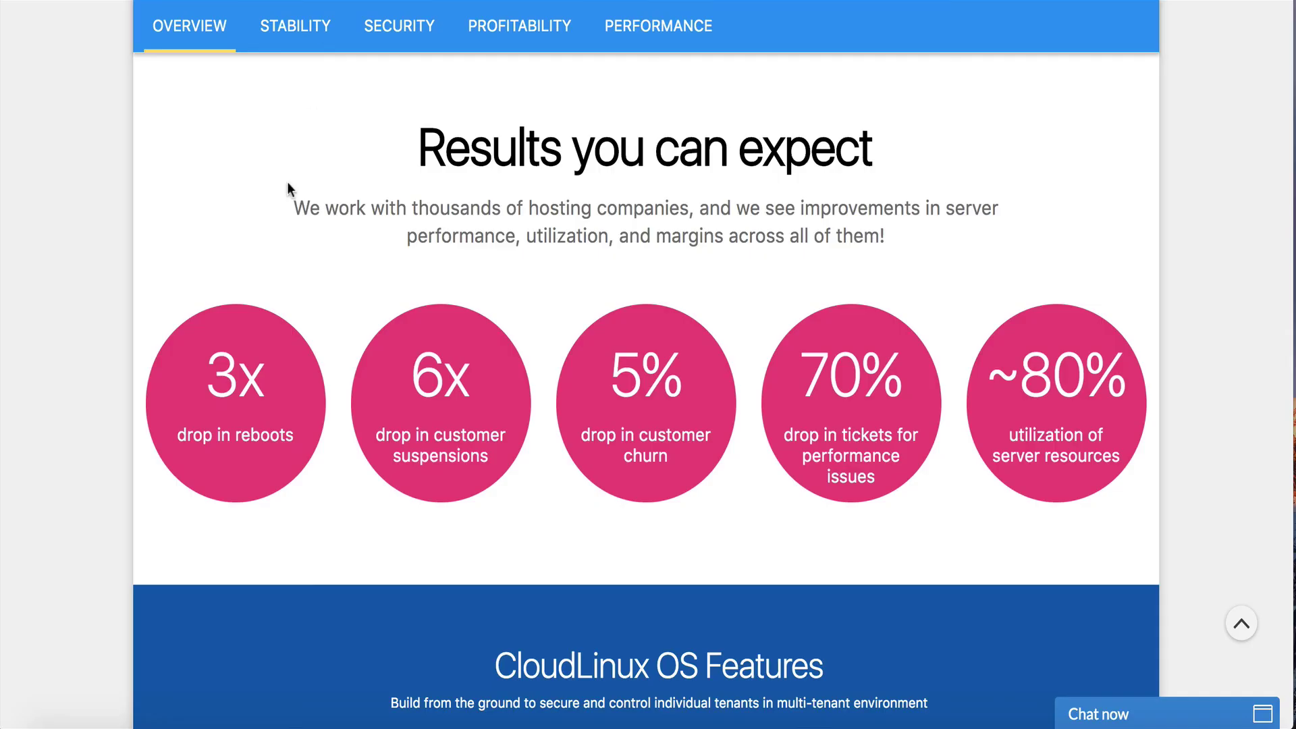
On the CloudLinux OS product page, review the stability, security, profitability and performance features, and return to the page header.
scroll(286, 181, "down", 12)
scroll(289, 182, "down", 2)
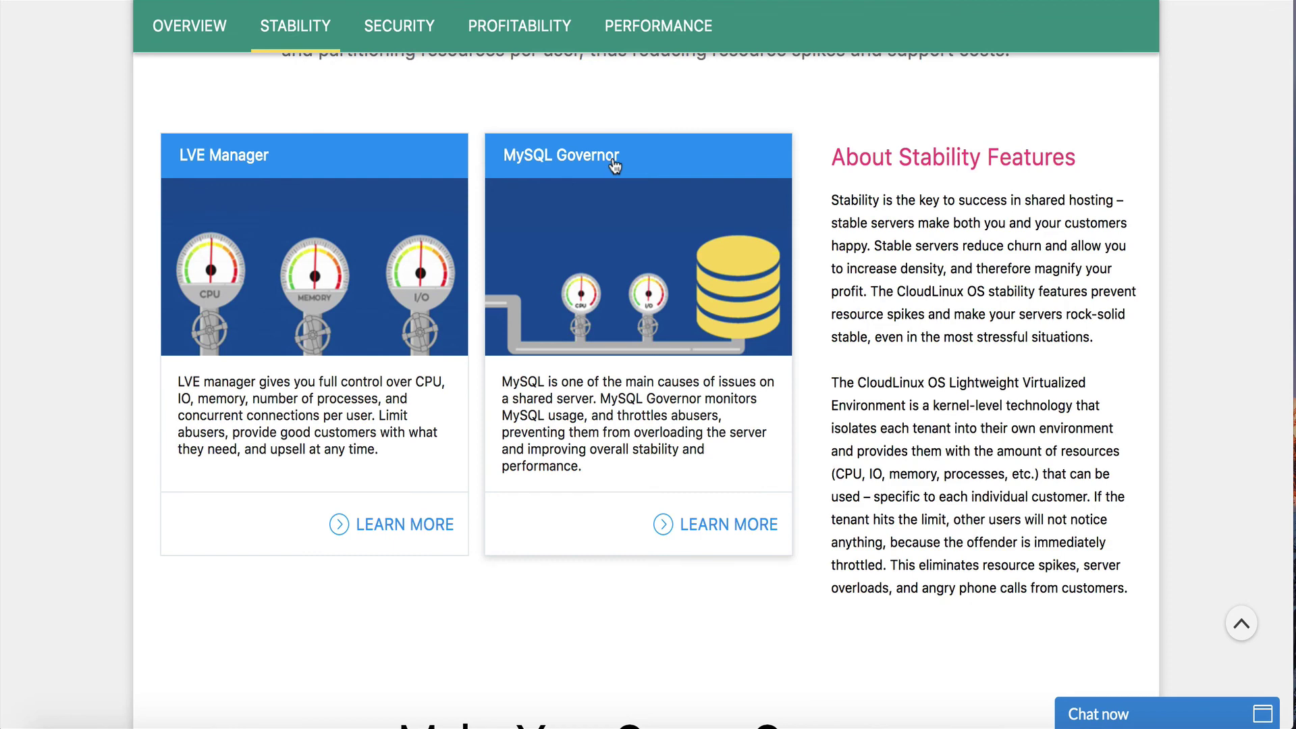
scroll(614, 165, "down", 7)
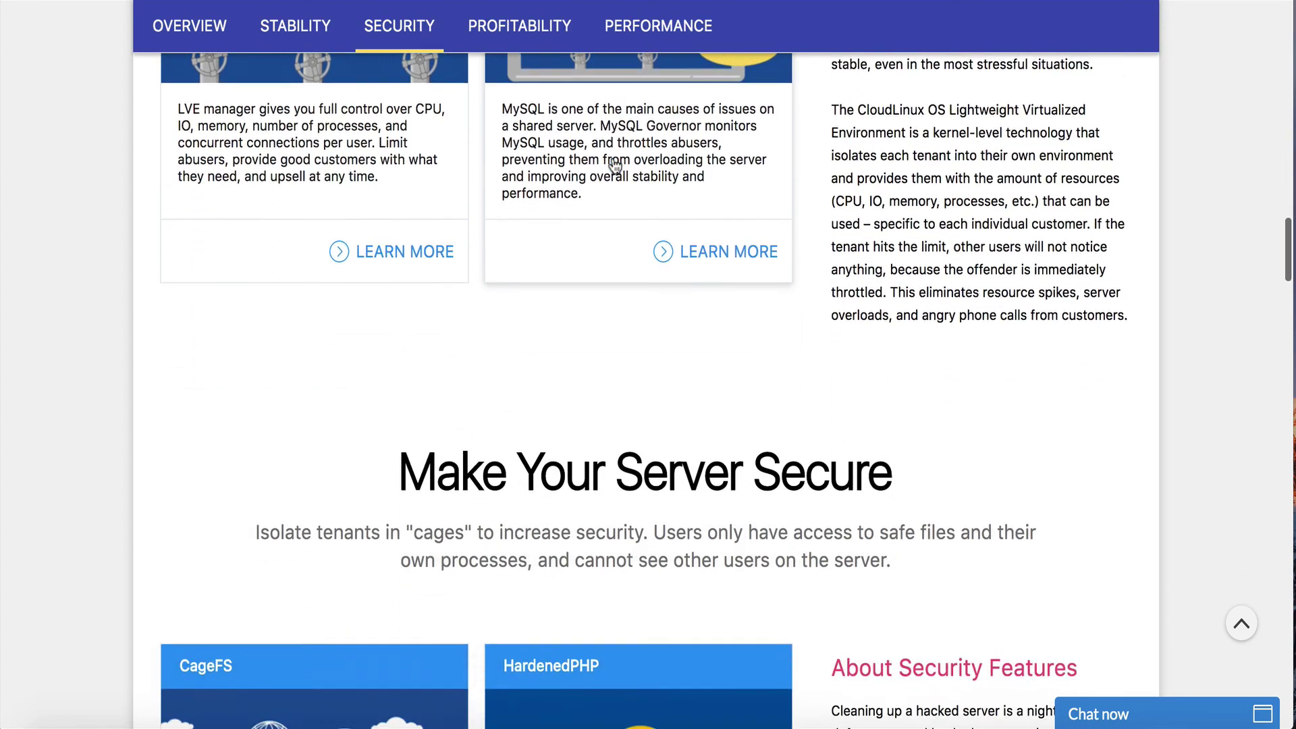
scroll(614, 161, "down", 2)
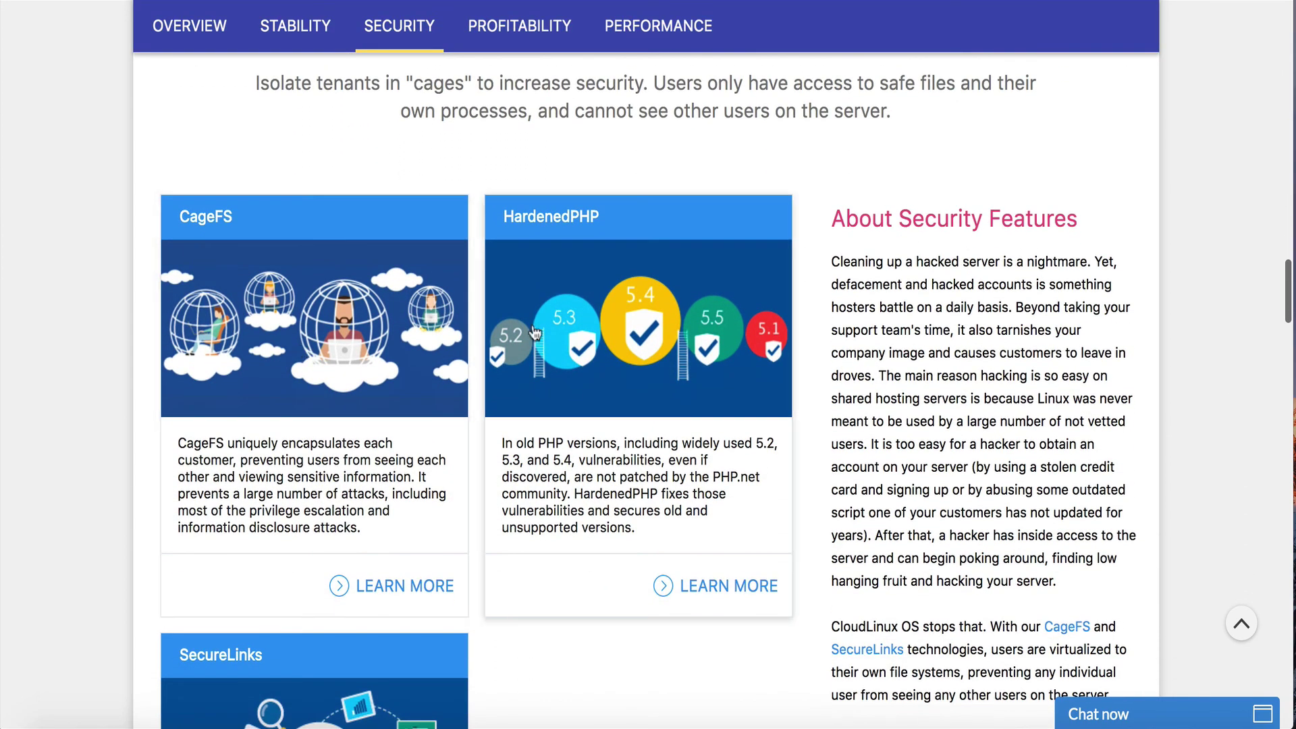
scroll(480, 367, "down", 5)
scroll(480, 368, "down", 10)
scroll(480, 367, "down", 11)
scroll(480, 368, "down", 10)
scroll(478, 360, "down", 2)
scroll(478, 360, "up", 10)
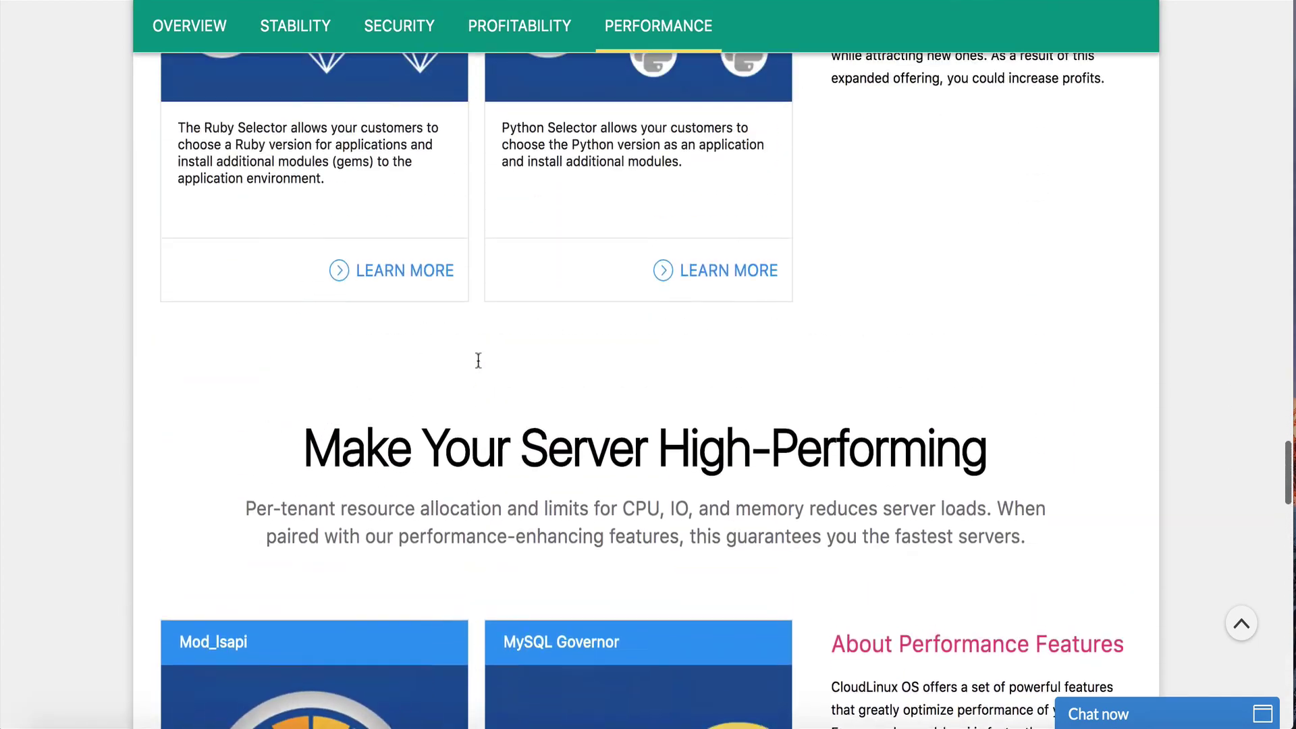
scroll(478, 360, "up", 20)
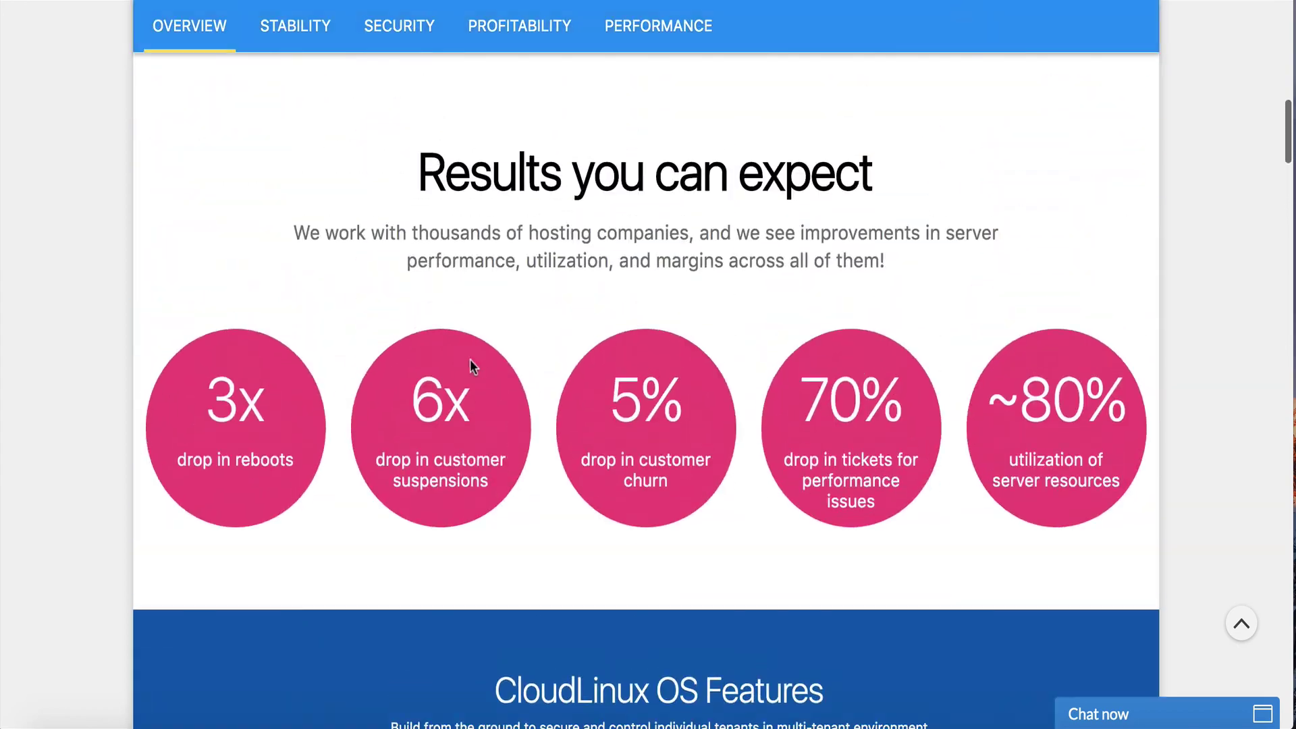
scroll(476, 359, "up", 9)
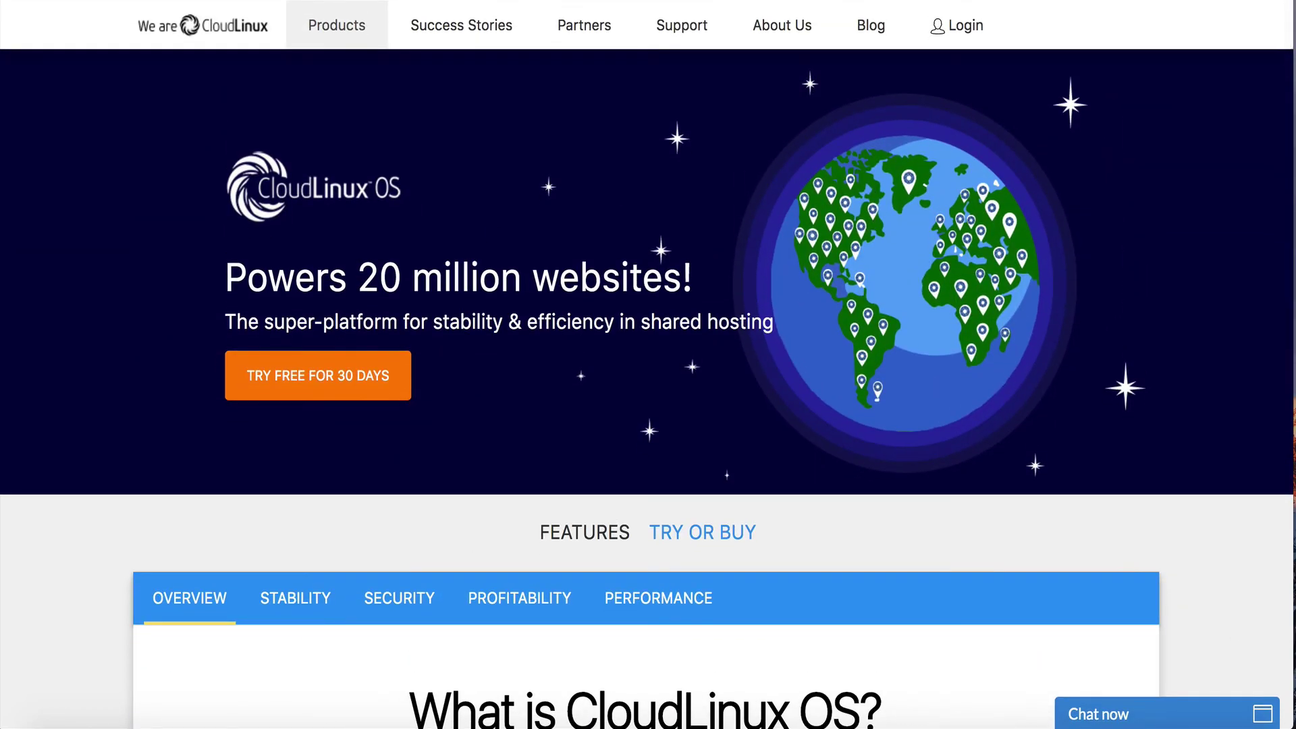